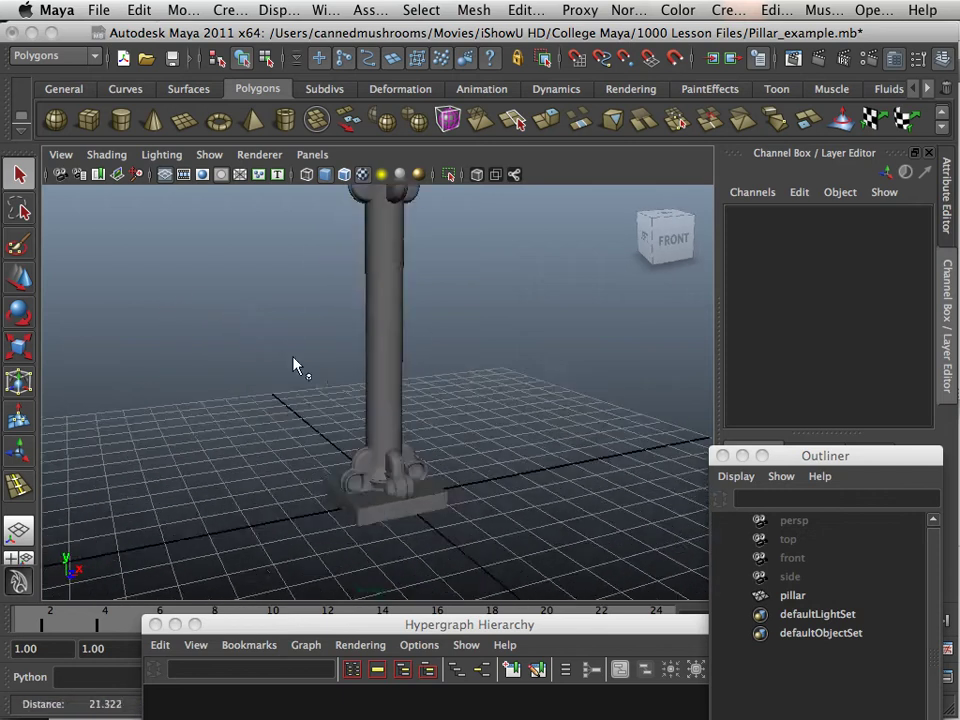
# Examine the full pillar model from the front and left sides and select it.
pyautogui.keyDown('alt'); pyautogui.moveTo(328, 343); pyautogui.dragTo(298, 407, button='middle'); pyautogui.keyUp('alt')
pyautogui.keyDown('alt'); pyautogui.moveTo(295, 406); pyautogui.dragTo(212, 376, button='right'); pyautogui.keyUp('alt')
pyautogui.keyDown('alt'); pyautogui.moveTo(229, 386); pyautogui.dragTo(236, 418); pyautogui.keyUp('alt')
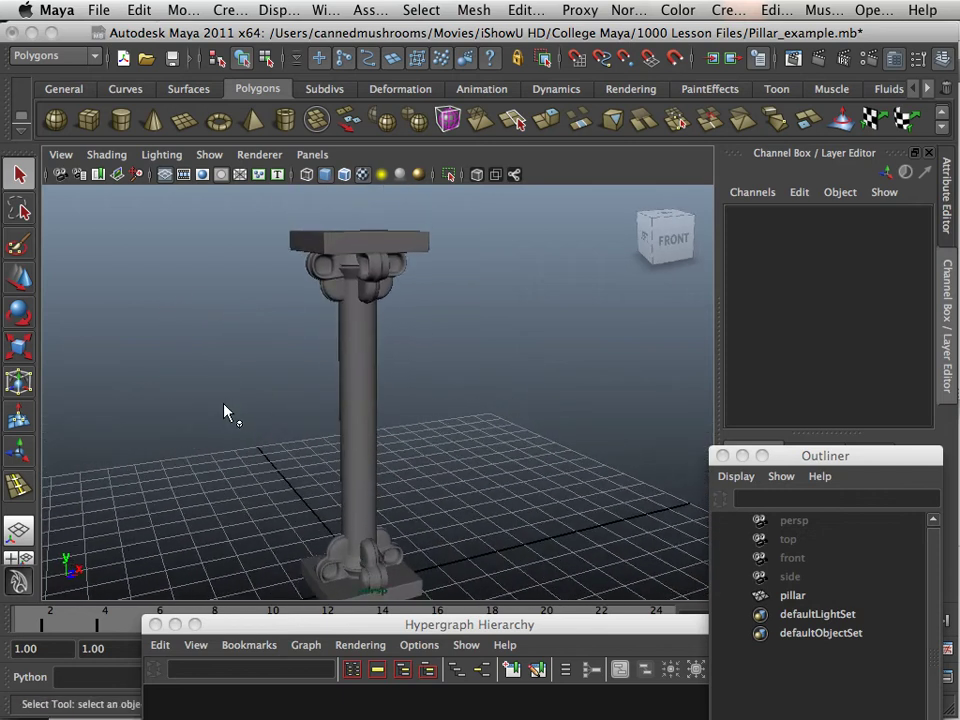
pyautogui.moveTo(405, 608); pyautogui.dragTo(325, 633)
pyautogui.keyDown('alt'); pyautogui.moveTo(316, 432); pyautogui.dragTo(319, 406, button='middle'); pyautogui.keyUp('alt')
pyautogui.keyDown('alt'); pyautogui.moveTo(319, 406); pyautogui.dragTo(249, 420, button='right'); pyautogui.keyUp('alt')
pyautogui.keyDown('alt'); pyautogui.moveTo(249, 420); pyautogui.dragTo(366, 430); pyautogui.keyUp('alt')
pyautogui.keyDown('alt'); pyautogui.moveTo(400, 428); pyautogui.dragTo(345, 437, button='middle'); pyautogui.keyUp('alt')
pyautogui.keyDown('alt'); pyautogui.moveTo(345, 441); pyautogui.dragTo(377, 441, button='right'); pyautogui.keyUp('alt')
pyautogui.click(364, 438)
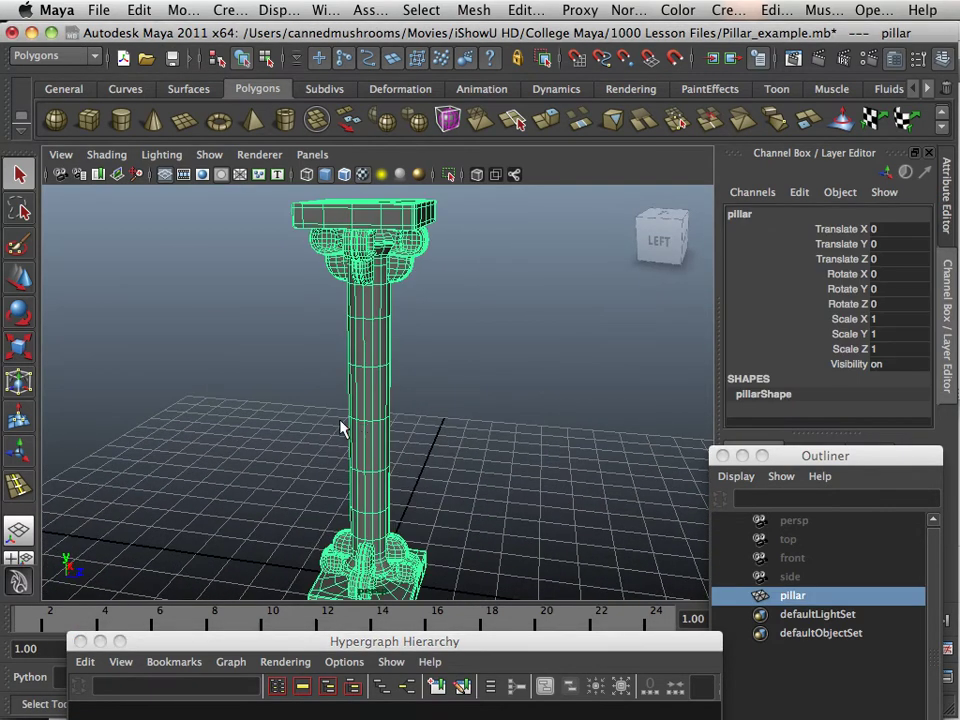
pyautogui.keyDown('alt'); pyautogui.moveTo(378, 408); pyautogui.dragTo(352, 370, button='right'); pyautogui.keyUp('alt')
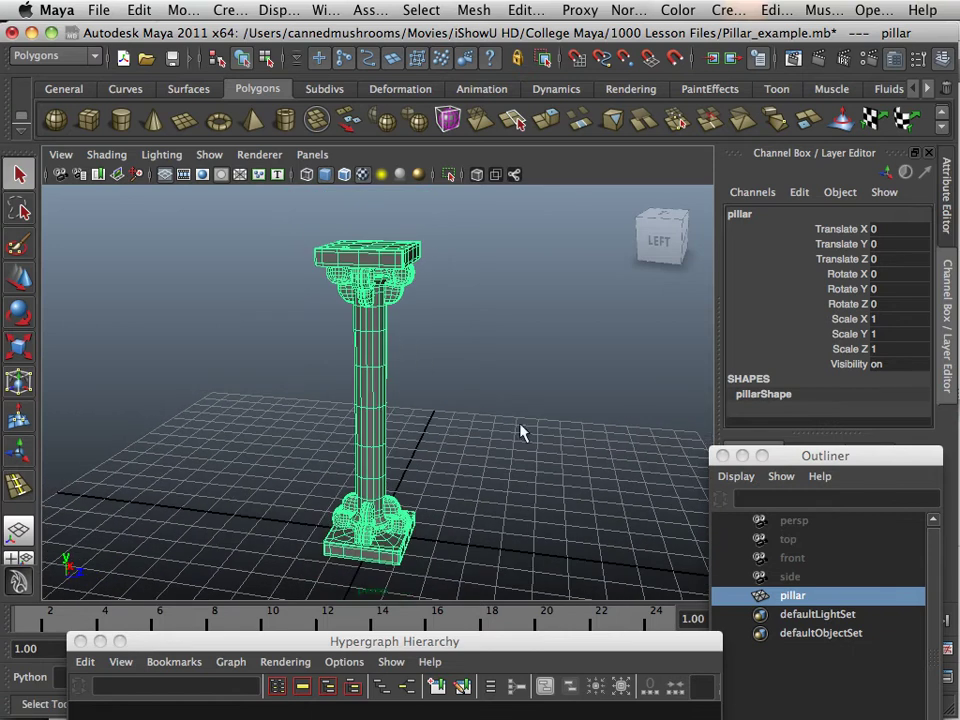
# Check the pillar node in the Outliner and Hypergraph Hierarchy, and its name in the Channel Box.
pyautogui.moveTo(740, 456); pyautogui.dragTo(611, 166)
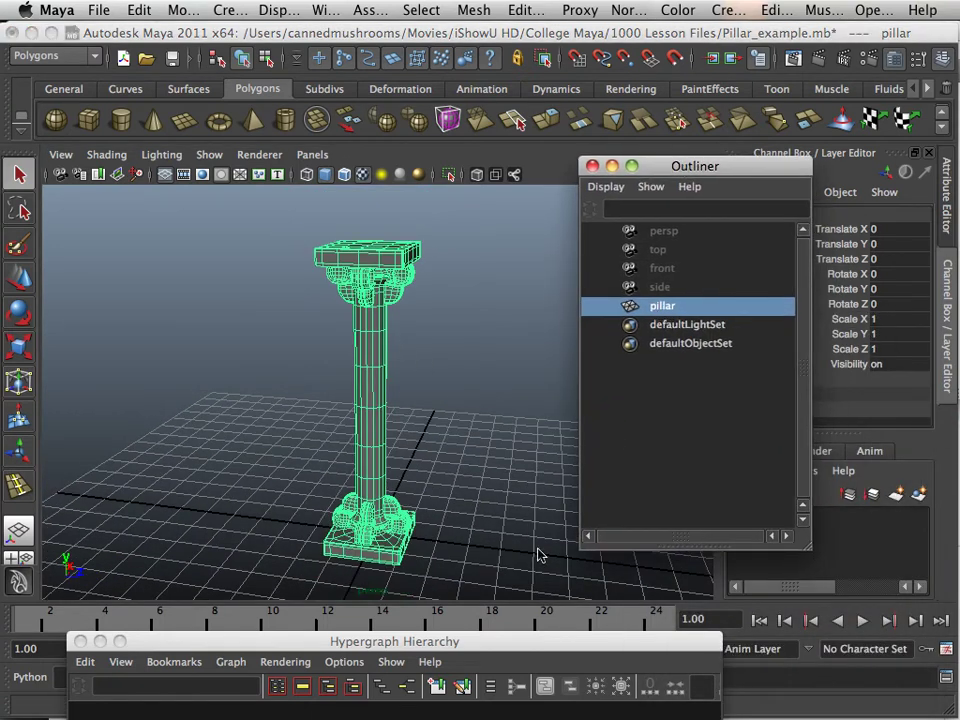
pyautogui.moveTo(449, 641); pyautogui.dragTo(664, 208)
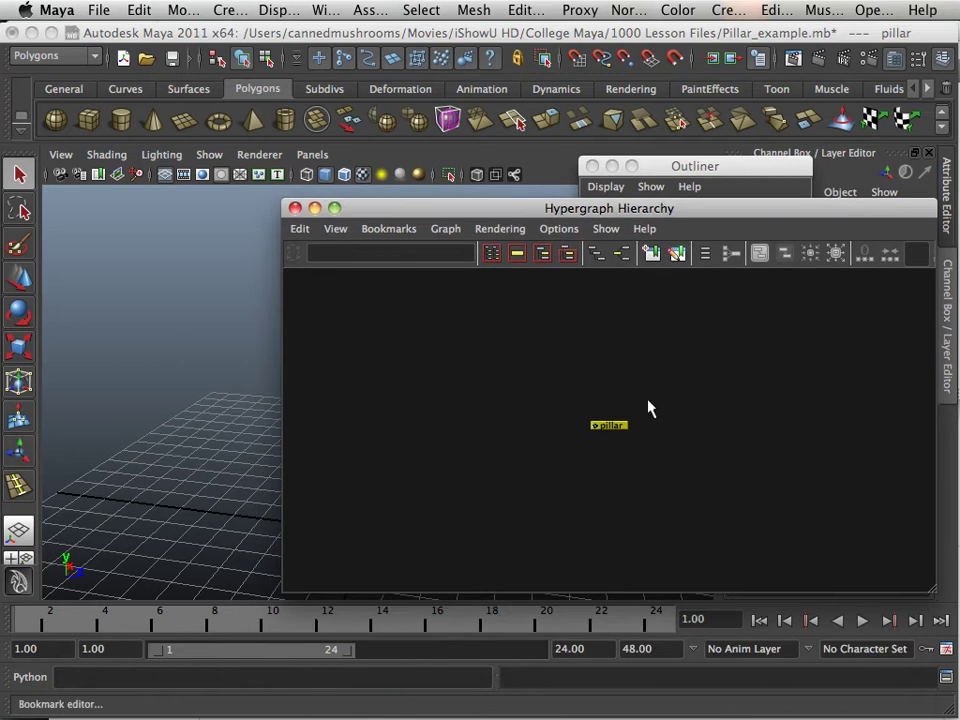
pyautogui.moveTo(649, 403); pyautogui.dragTo(566, 463)
pyautogui.moveTo(650, 208); pyautogui.dragTo(359, 656)
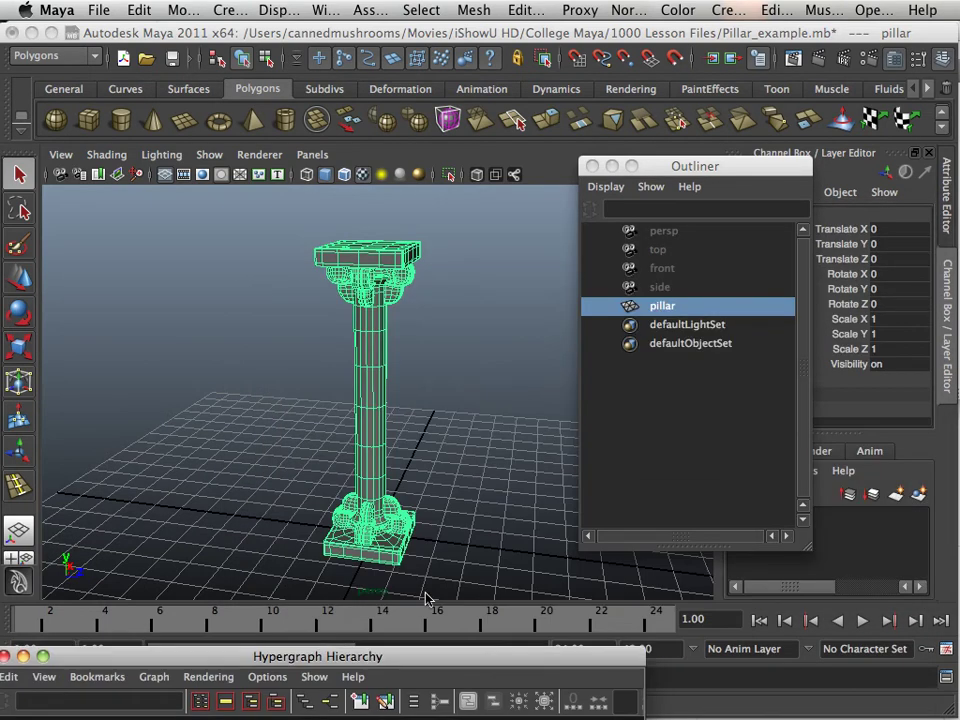
pyautogui.click(748, 172)
pyautogui.moveTo(748, 172); pyautogui.dragTo(652, 389)
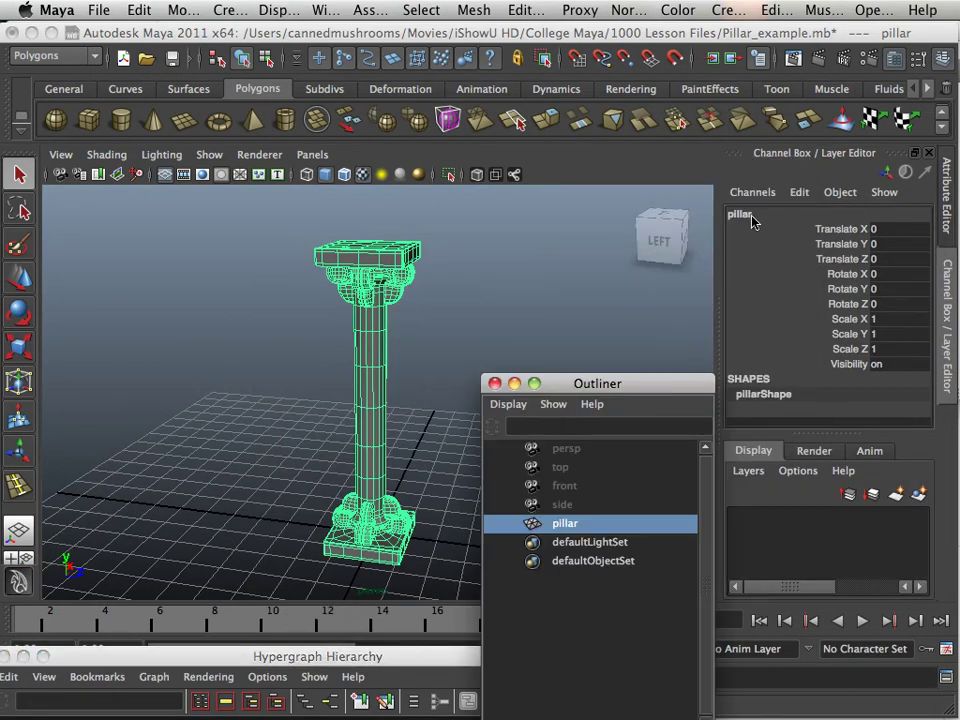
pyautogui.click(751, 216)
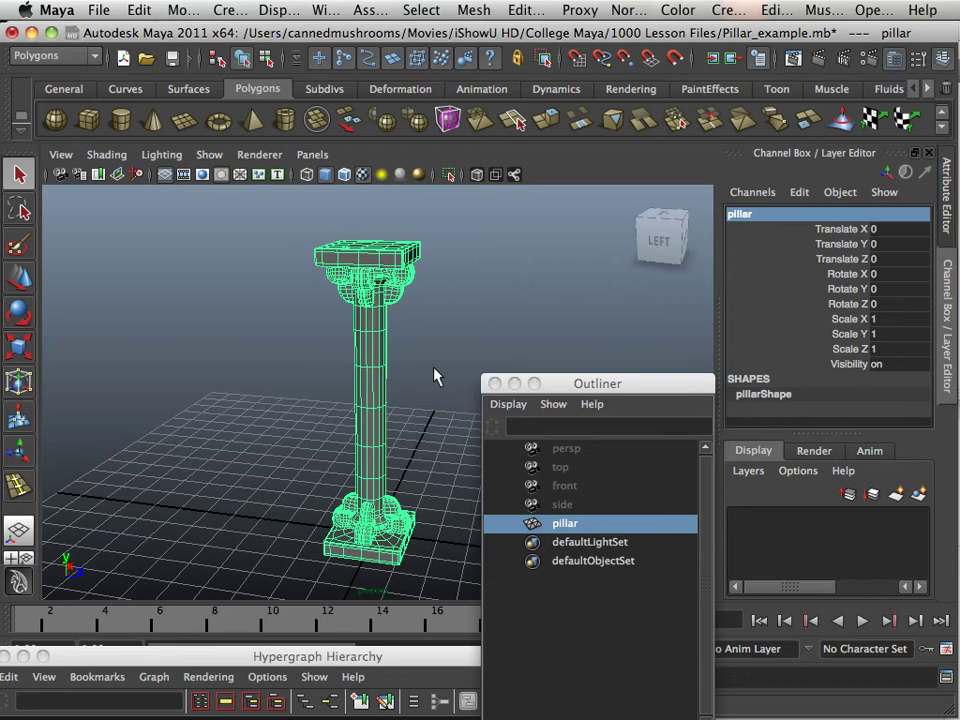
# Deselect the pillar and turn on Backface Culling in the perspective view.
pyautogui.keyDown('alt'); pyautogui.moveTo(387, 364); pyautogui.dragTo(354, 358); pyautogui.keyUp('alt')
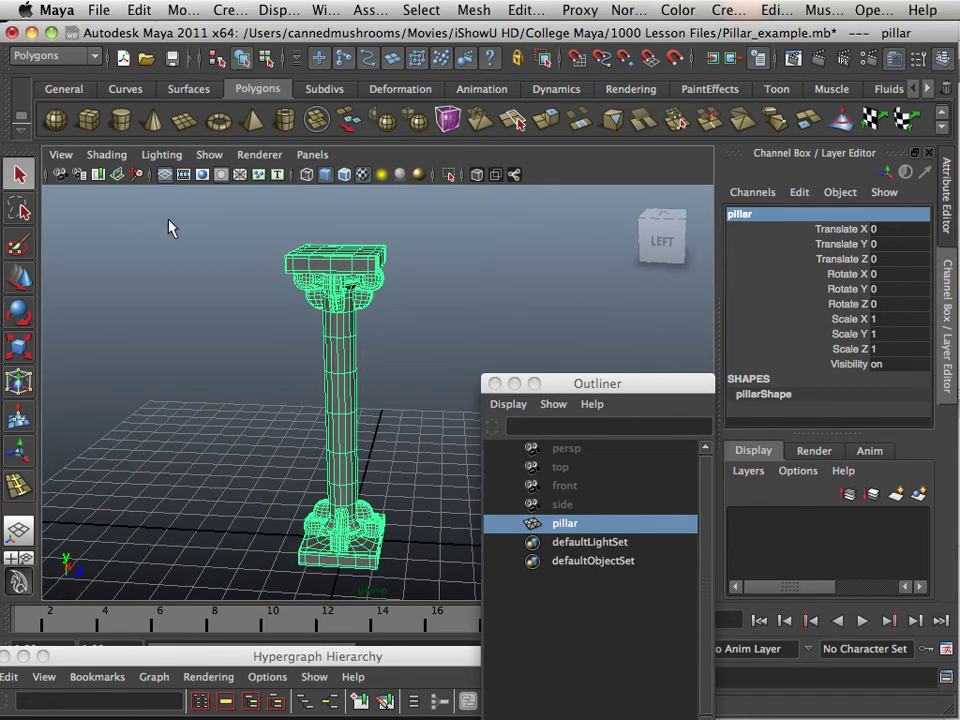
pyautogui.keyDown('alt'); pyautogui.moveTo(279, 392); pyautogui.dragTo(261, 359, button='middle'); pyautogui.keyUp('alt')
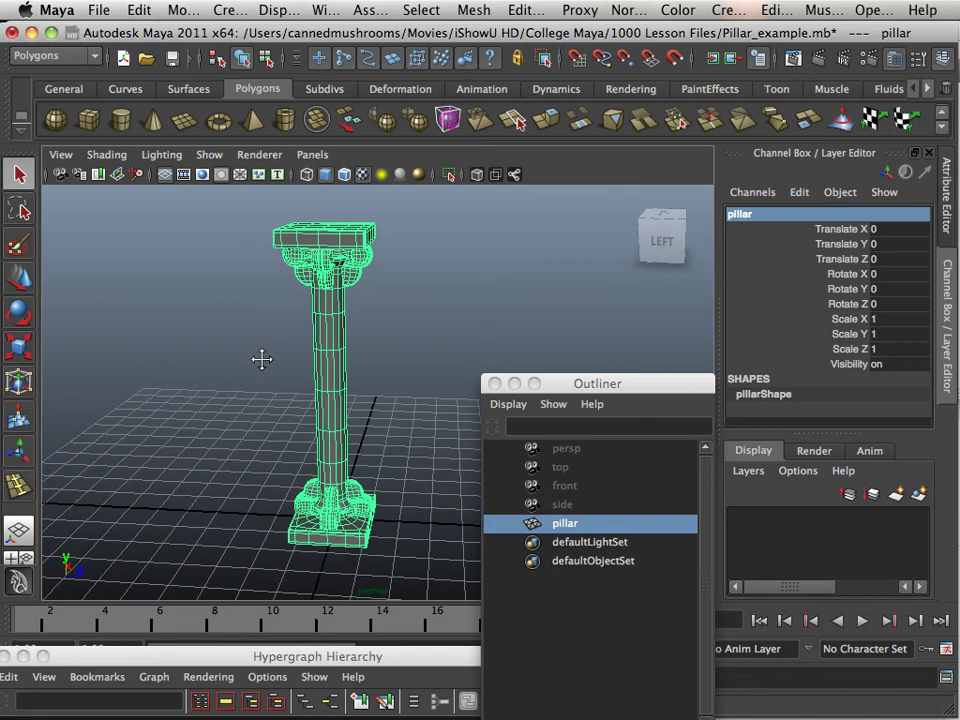
pyautogui.click(260, 253)
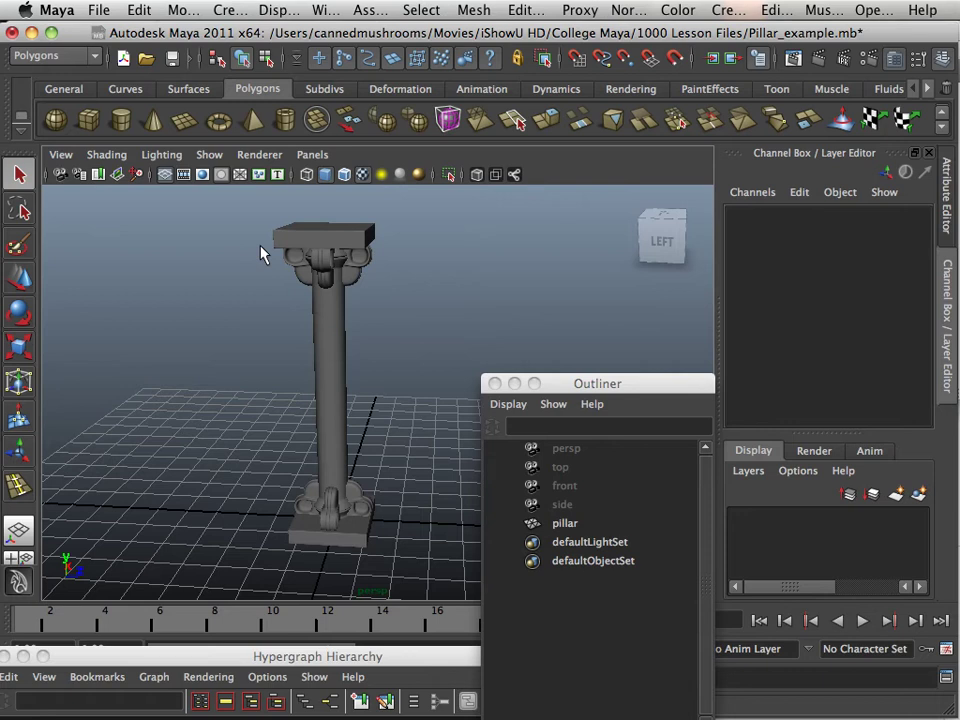
pyautogui.click(107, 155)
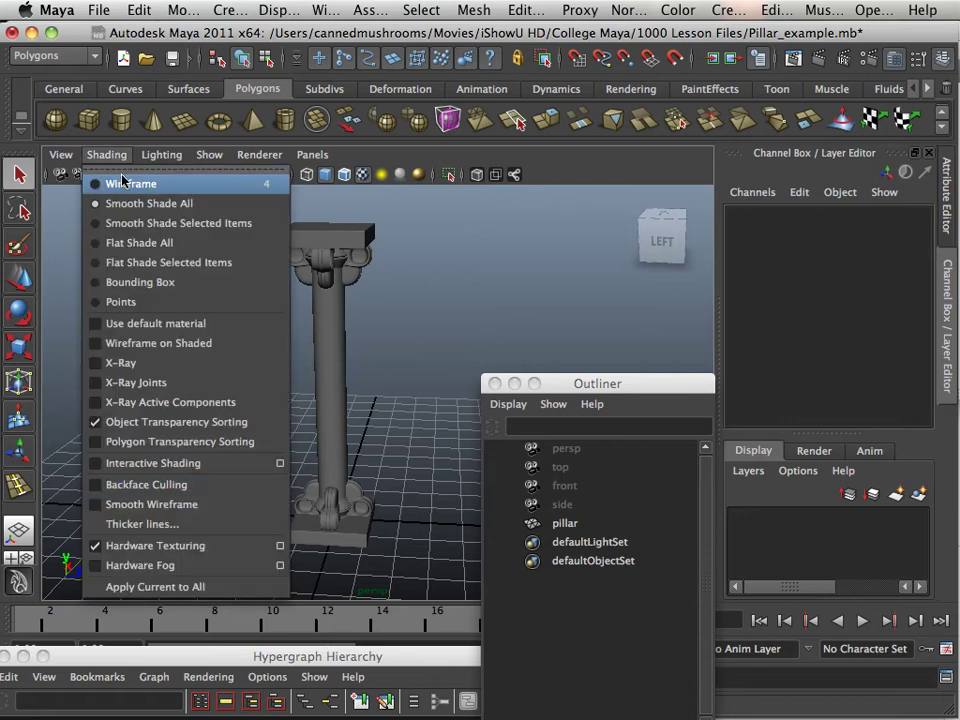
pyautogui.click(184, 489)
# Examine the pillar's capital, shaft and top slab up close for faces pointing the wrong way.
pyautogui.moveTo(186, 444)
pyautogui.keyDown('alt'); pyautogui.mouseDown()
pyautogui.moveTo(178, 407)
pyautogui.moveTo(144, 407)
pyautogui.moveTo(193, 420)
pyautogui.mouseUp(); pyautogui.keyUp('alt')
pyautogui.keyDown('alt'); pyautogui.moveTo(193, 420); pyautogui.dragTo(206, 437, button='middle'); pyautogui.keyUp('alt')
pyautogui.keyDown('alt'); pyautogui.moveTo(206, 437); pyautogui.dragTo(195, 426); pyautogui.keyUp('alt')
pyautogui.keyDown('alt'); pyautogui.moveTo(195, 426); pyautogui.dragTo(313, 462, button='right'); pyautogui.keyUp('alt')
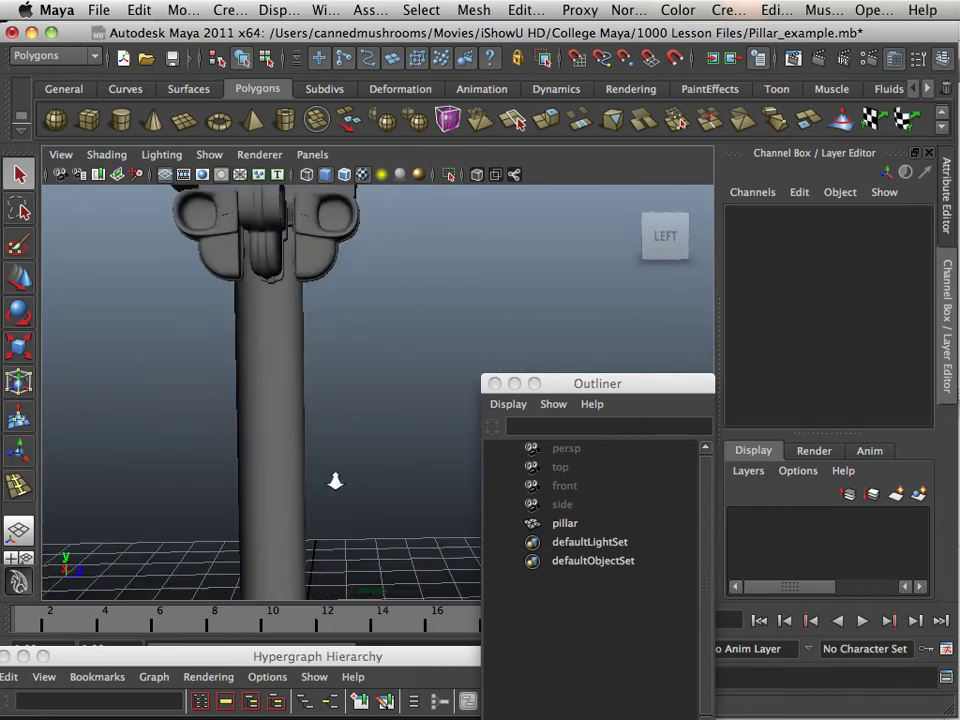
pyautogui.keyDown('alt'); pyautogui.moveTo(313, 469); pyautogui.dragTo(358, 396); pyautogui.keyUp('alt')
pyautogui.click(340, 484)
pyautogui.click(208, 435)
pyautogui.keyDown('alt'); pyautogui.moveTo(358, 396); pyautogui.dragTo(279, 366, button='middle'); pyautogui.keyUp('alt')
pyautogui.click(306, 379)
pyautogui.keyDown('alt'); pyautogui.moveTo(306, 379); pyautogui.dragTo(276, 455); pyautogui.keyUp('alt')
pyautogui.keyDown('alt'); pyautogui.moveTo(276, 455); pyautogui.dragTo(277, 460, button='middle'); pyautogui.keyUp('alt')
# Separate the pillar mesh into its individual pieces.
pyautogui.click(343, 398)
pyautogui.click(338, 353)
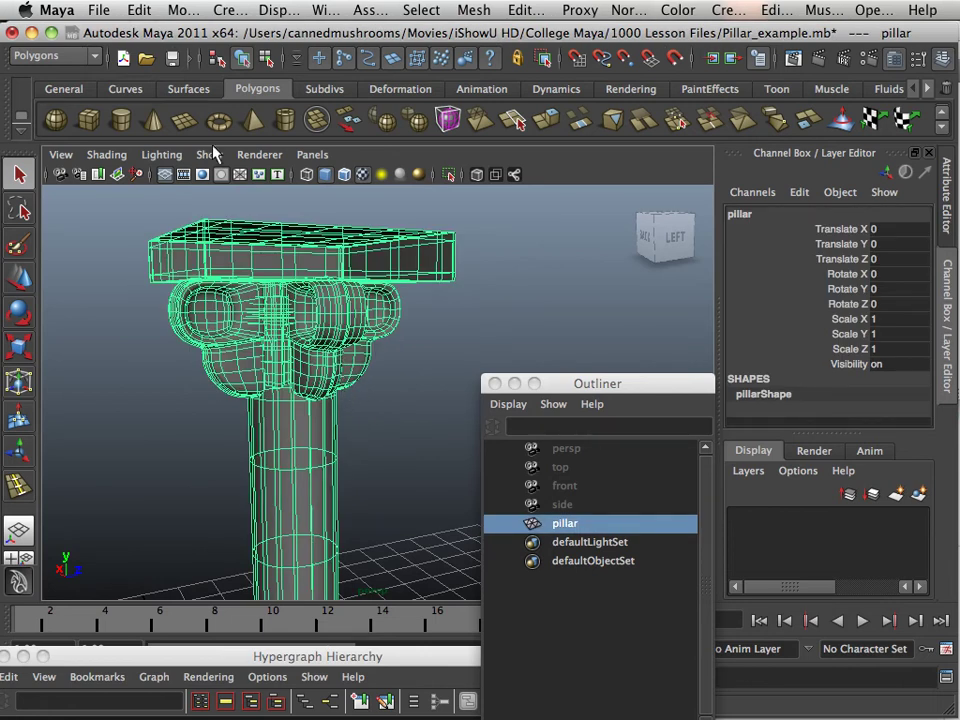
pyautogui.click(464, 11)
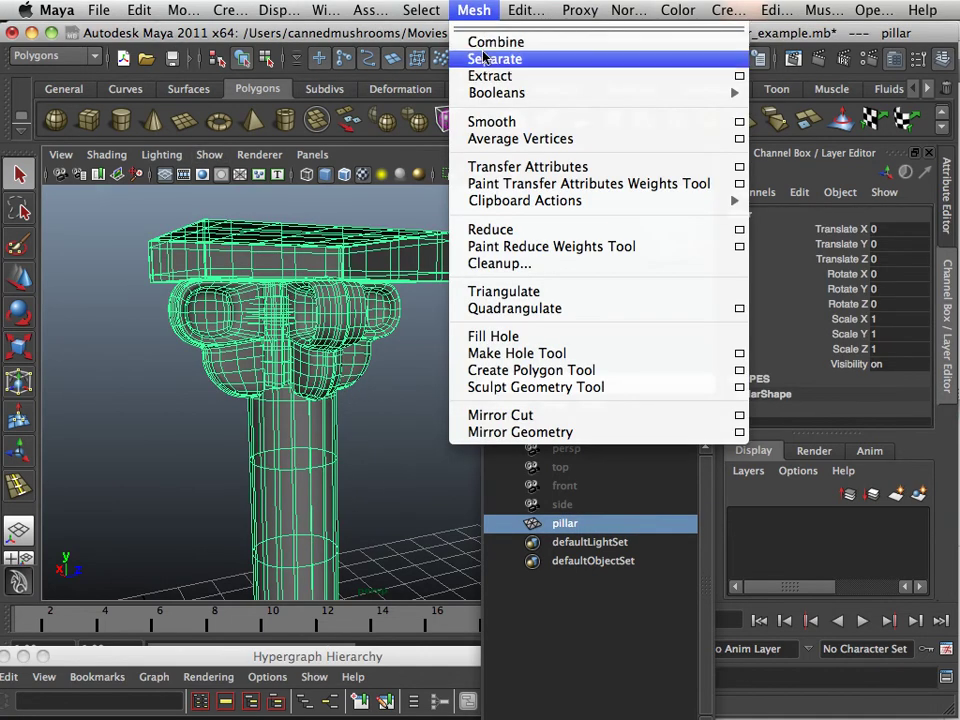
pyautogui.click(478, 58)
# Reverse the normals of the separated piece containing the shaft and top slab.
pyautogui.click(405, 292)
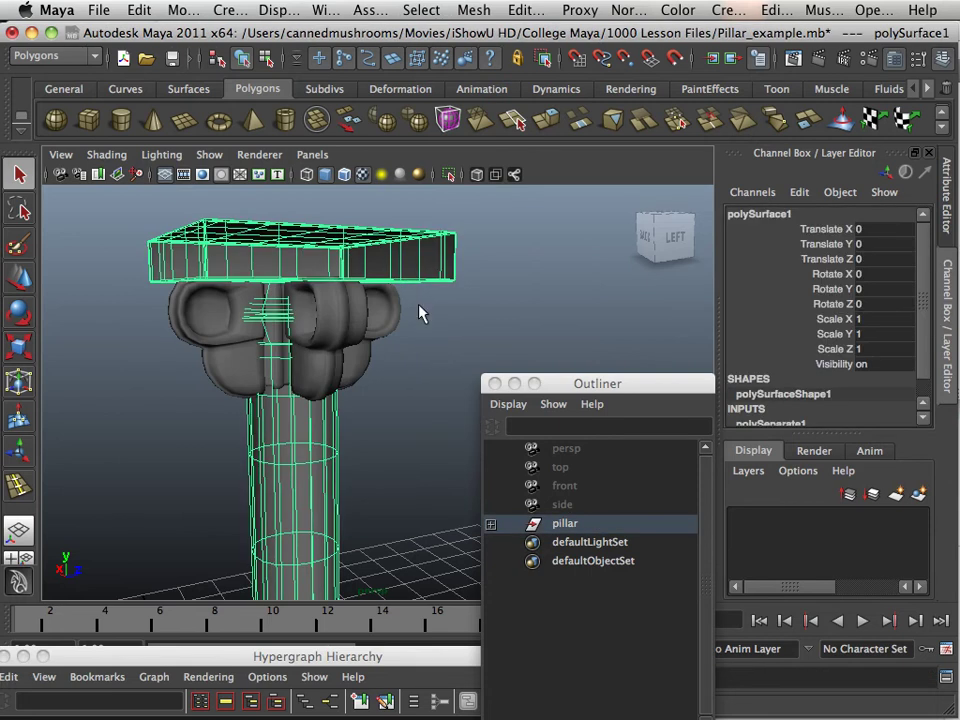
pyautogui.keyDown('alt'); pyautogui.moveTo(395, 290); pyautogui.dragTo(388, 289, button='right'); pyautogui.keyUp('alt')
pyautogui.click(631, 12)
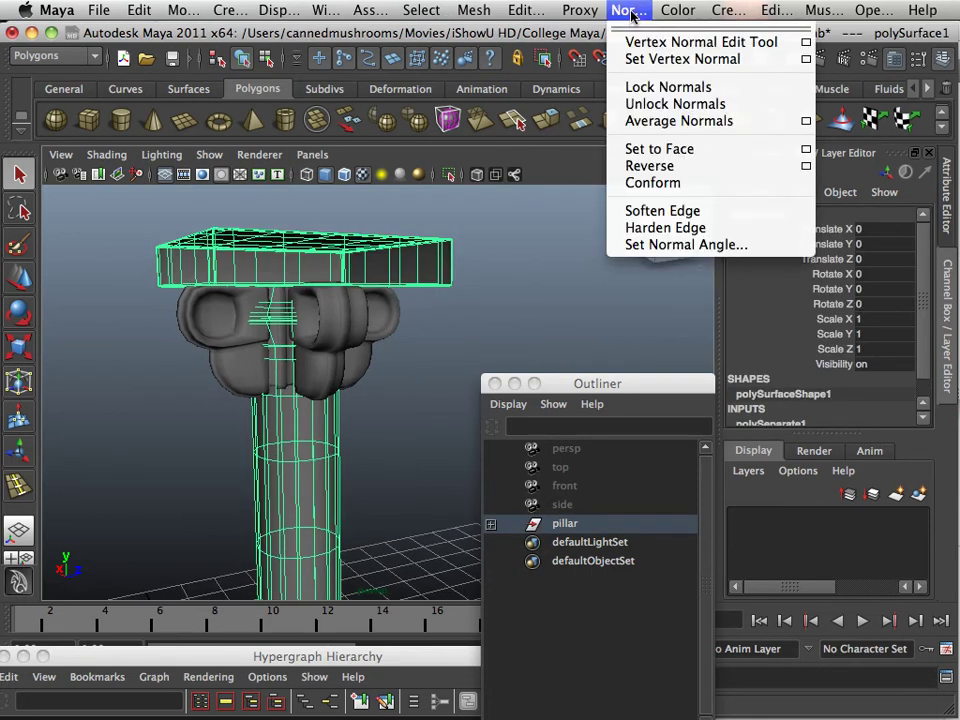
pyautogui.click(650, 166)
pyautogui.click(414, 328)
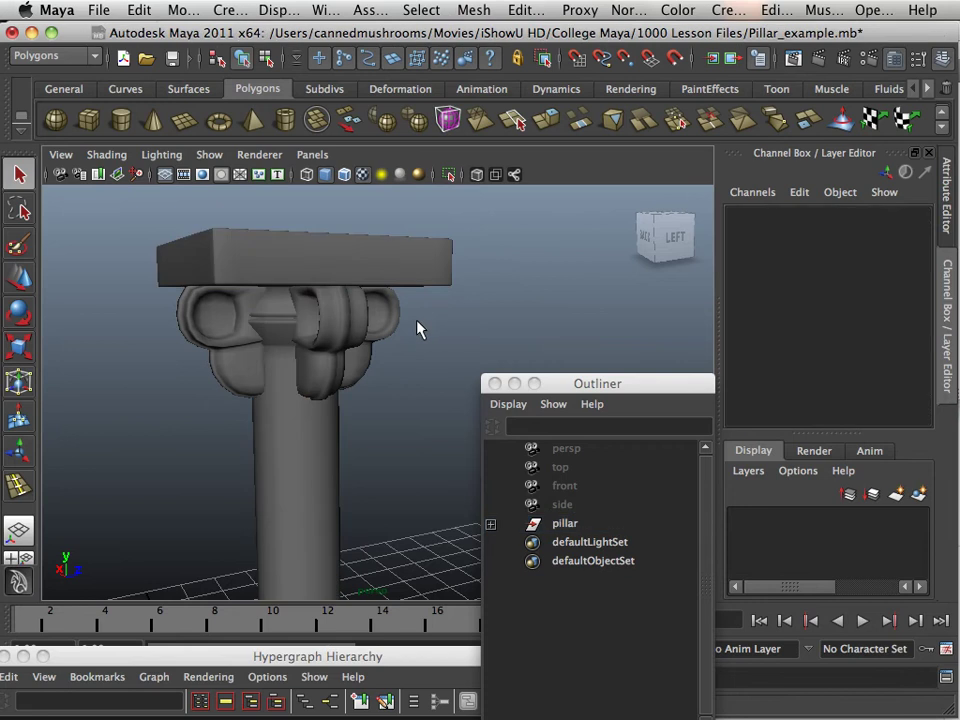
# Select all the separated pillar pieces and combine them into one mesh.
pyautogui.keyDown('alt'); pyautogui.moveTo(414, 328); pyautogui.dragTo(439, 311); pyautogui.keyUp('alt')
pyautogui.keyDown('alt'); pyautogui.moveTo(439, 311); pyautogui.dragTo(390, 276, button='middle'); pyautogui.keyUp('alt')
pyautogui.keyDown('alt'); pyautogui.moveTo(390, 276); pyautogui.dragTo(266, 255, button='right'); pyautogui.keyUp('alt')
pyautogui.keyDown('alt'); pyautogui.moveTo(402, 318); pyautogui.dragTo(311, 311, button='right'); pyautogui.keyUp('alt')
pyautogui.keyDown('alt'); pyautogui.moveTo(436, 334); pyautogui.dragTo(413, 300, button='middle'); pyautogui.keyUp('alt')
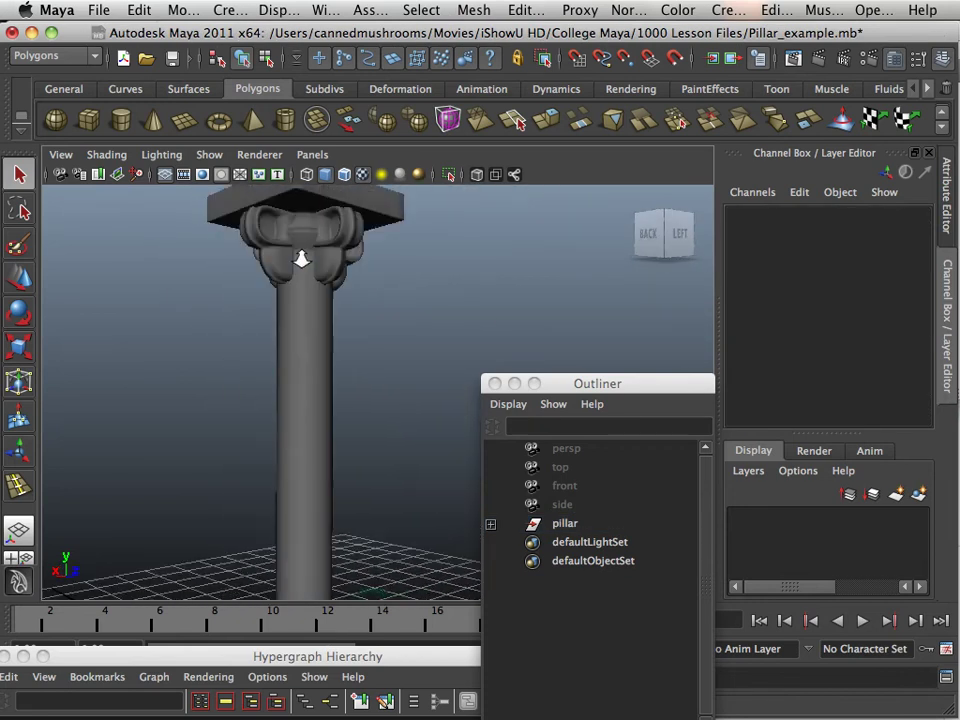
pyautogui.keyDown('alt'); pyautogui.moveTo(413, 299); pyautogui.dragTo(456, 335); pyautogui.keyUp('alt')
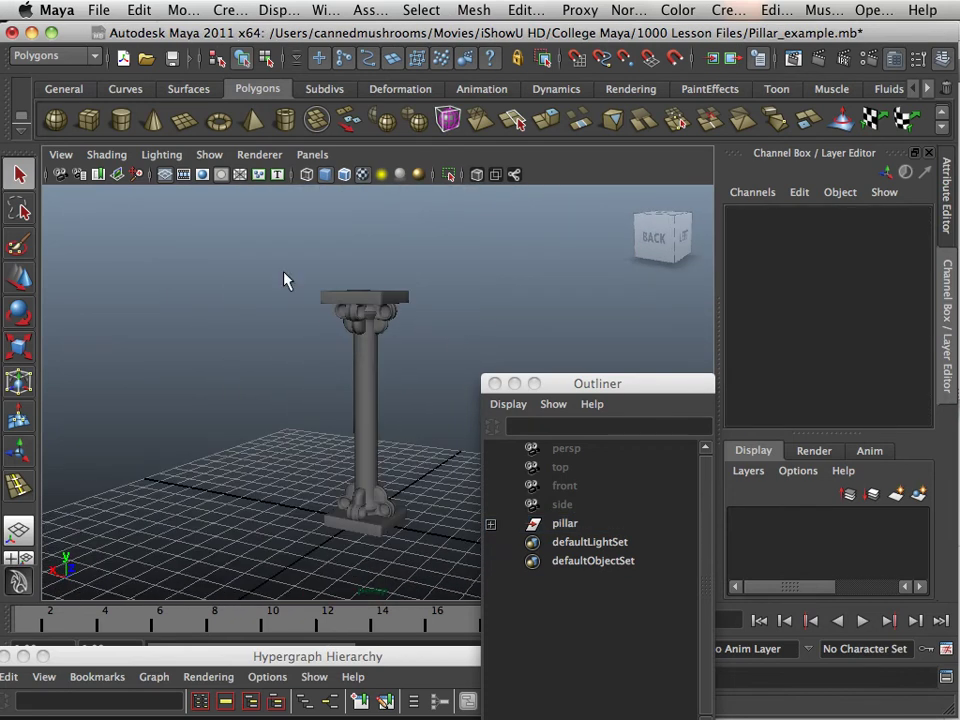
pyautogui.moveTo(285, 280); pyautogui.dragTo(450, 590)
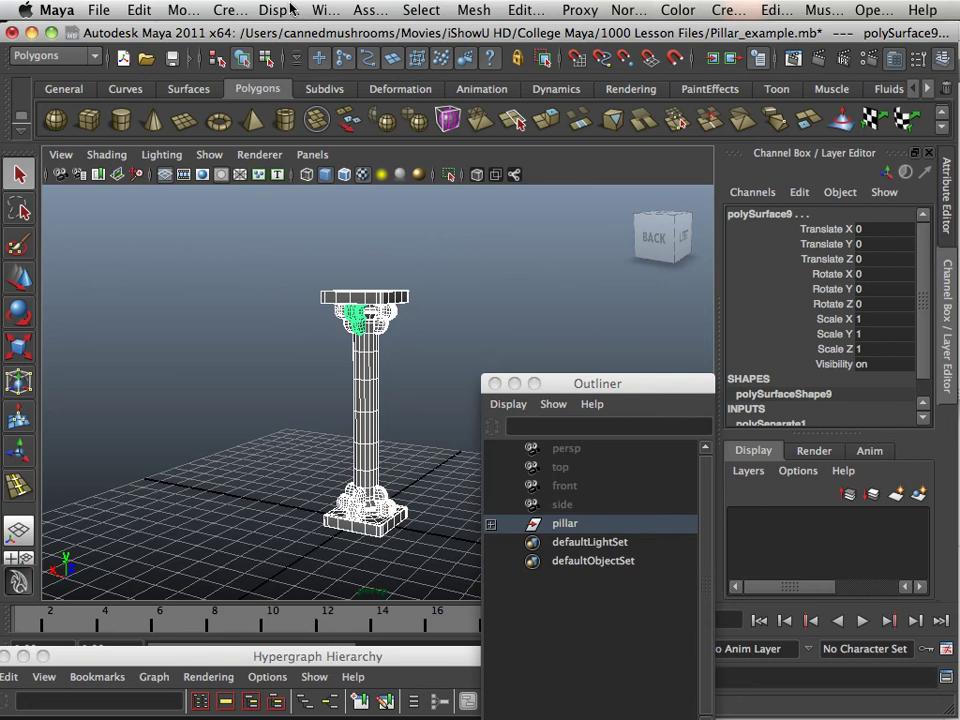
pyautogui.click(470, 11)
pyautogui.click(480, 39)
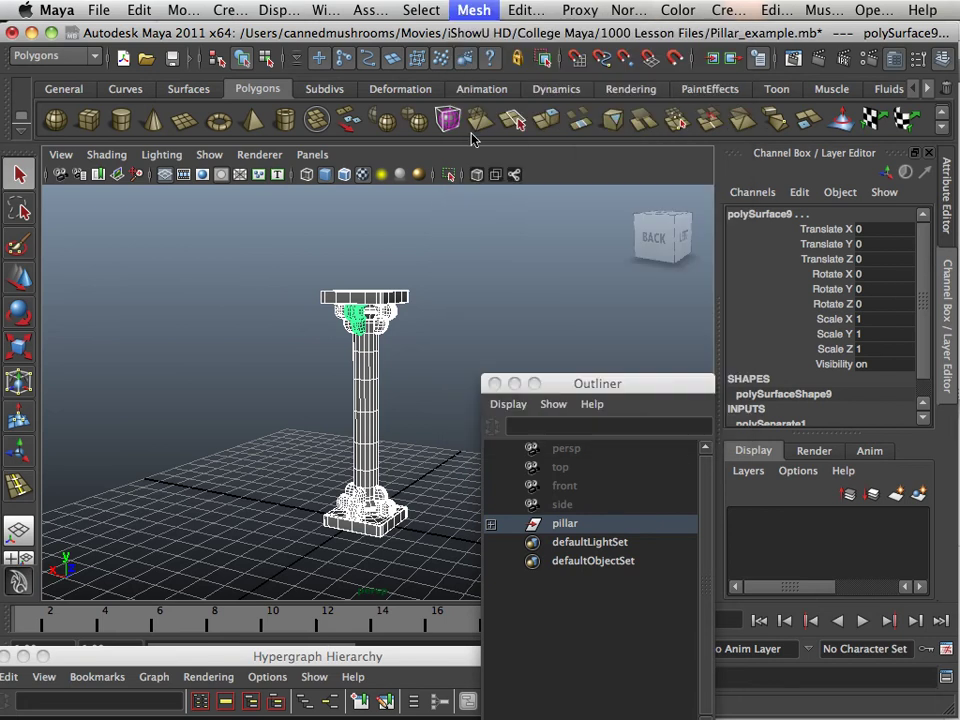
# Select every node in the Hypergraph Hierarchy and delete their construction history.
pyautogui.moveTo(546, 390); pyautogui.dragTo(508, 257)
pyautogui.moveTo(342, 655); pyautogui.dragTo(506, 219)
pyautogui.keyDown('alt'); pyautogui.moveTo(486, 470); pyautogui.dragTo(396, 382, button='middle'); pyautogui.keyUp('alt')
pyautogui.moveTo(484, 328); pyautogui.dragTo(362, 548)
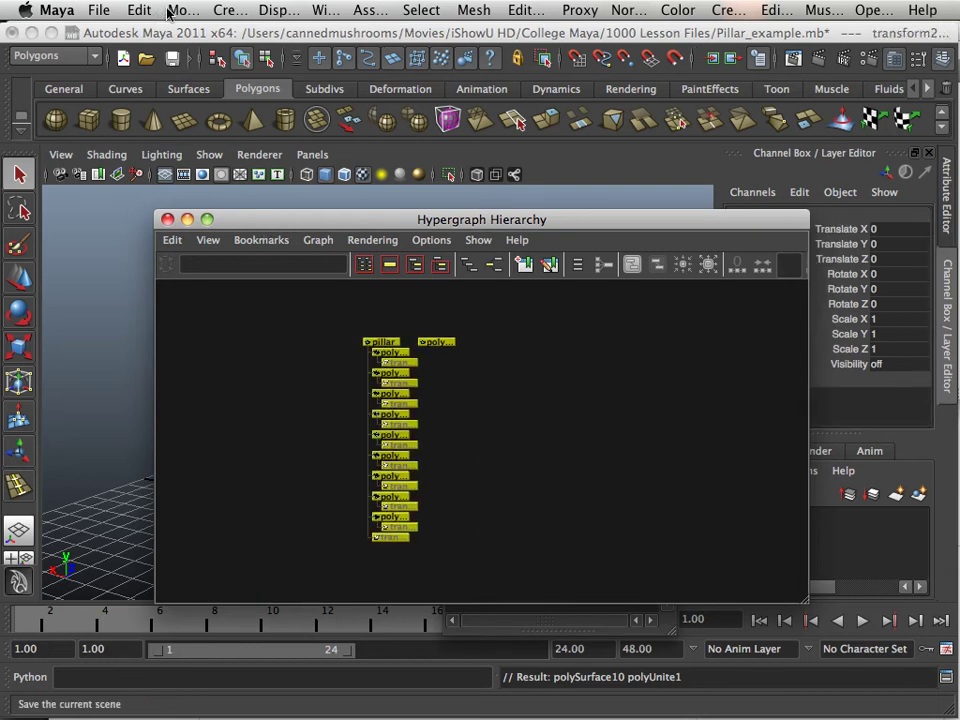
pyautogui.click(170, 11)
pyautogui.moveTo(139, 10)
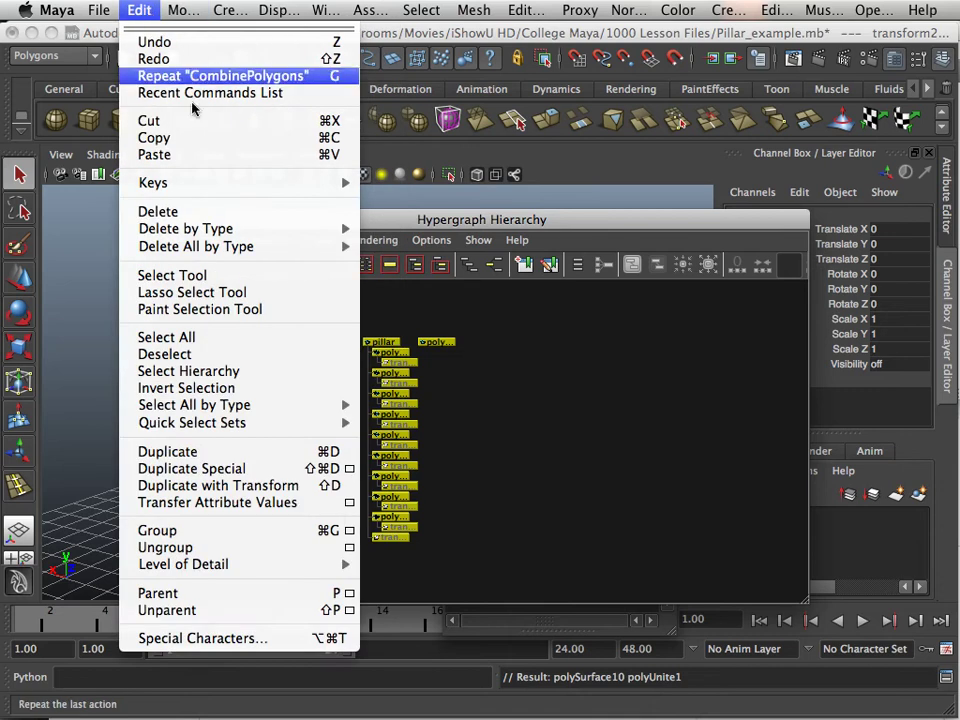
pyautogui.moveTo(240, 228)
pyautogui.click(401, 240)
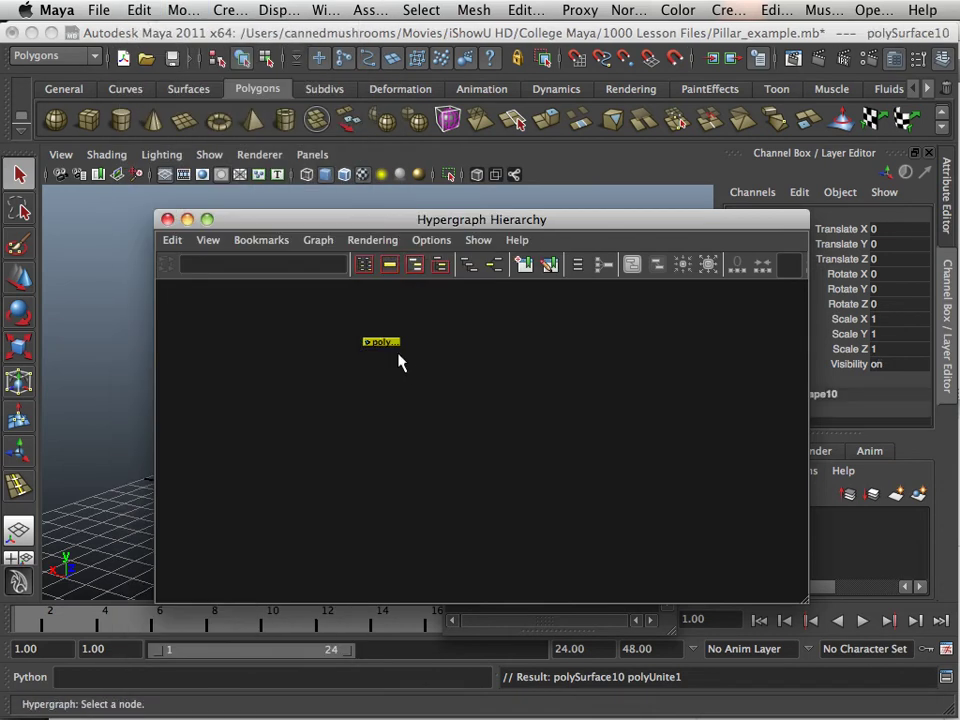
# Rename the combined mesh "pillar".
pyautogui.moveTo(505, 219); pyautogui.dragTo(240, 533)
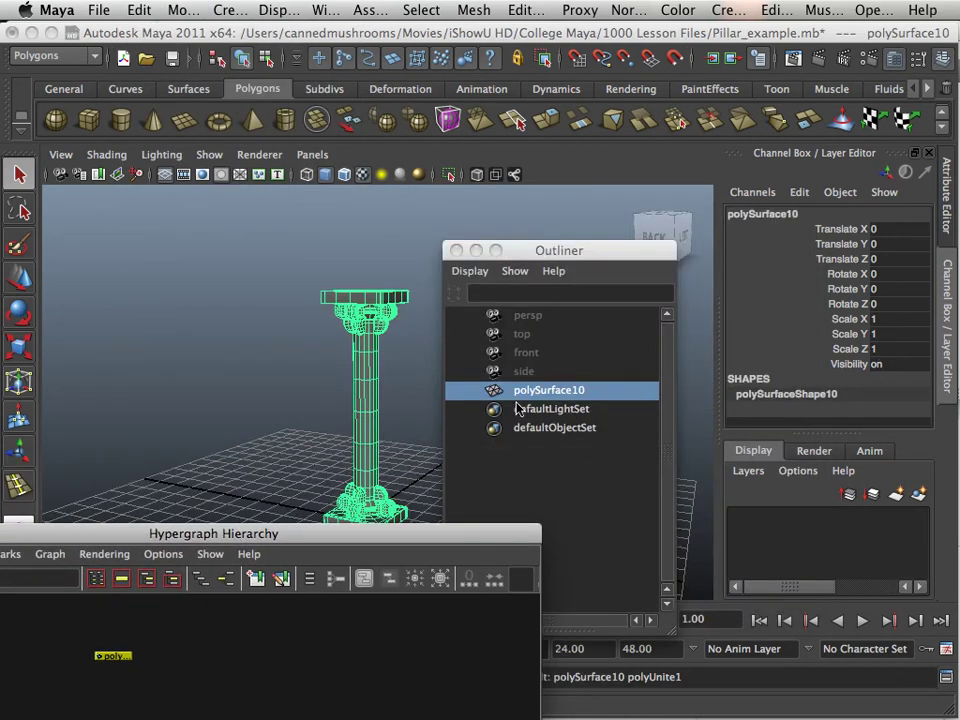
pyautogui.doubleClick(770, 216)
pyautogui.write('pi')
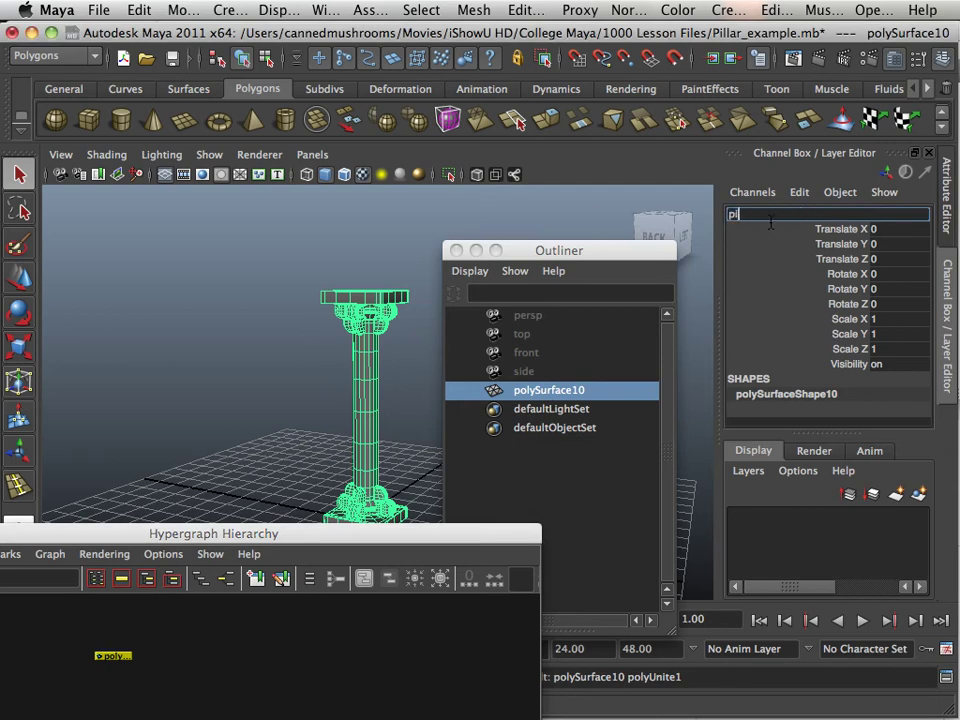
pyautogui.write('llar')
pyautogui.press('Return')
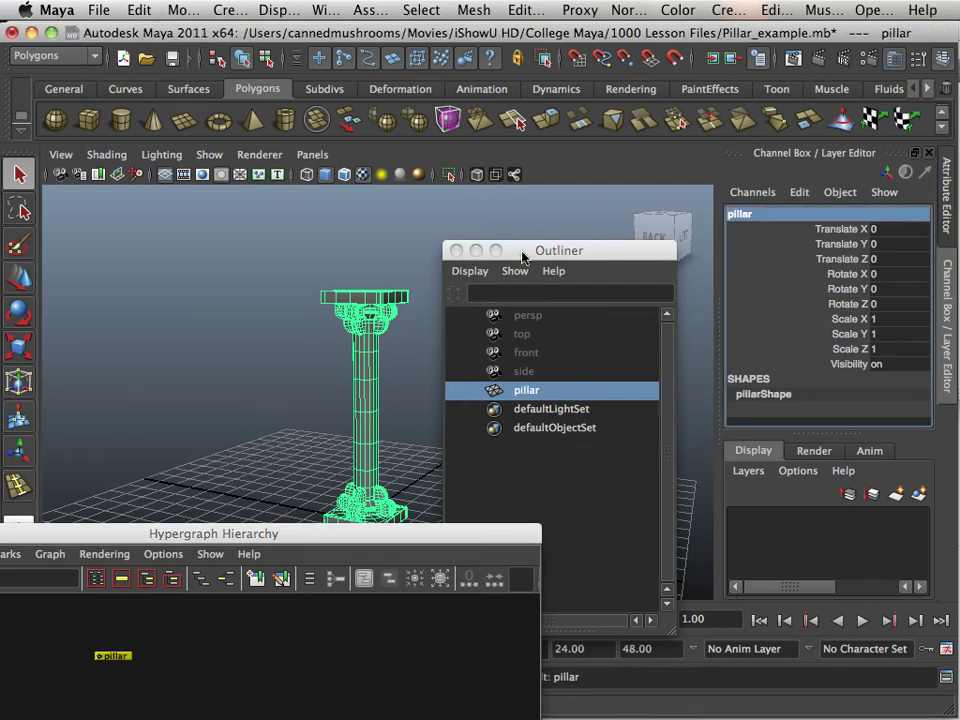
# Inspect the combined pillar's surfaces along the shaft and capital, and leave the pillar selected.
pyautogui.moveTo(520, 255); pyautogui.dragTo(596, 521)
pyautogui.click(326, 381)
pyautogui.keyDown('alt'); pyautogui.moveTo(294, 354); pyautogui.dragTo(317, 304, button='middle'); pyautogui.keyUp('alt')
pyautogui.keyDown('alt'); pyautogui.moveTo(310, 306); pyautogui.dragTo(321, 311); pyautogui.keyUp('alt')
pyautogui.keyDown('alt'); pyautogui.moveTo(265, 391); pyautogui.dragTo(423, 405, button='right'); pyautogui.keyUp('alt')
pyautogui.keyDown('alt'); pyautogui.moveTo(423, 405); pyautogui.dragTo(398, 341, button='middle'); pyautogui.keyUp('alt')
pyautogui.click(398, 341)
pyautogui.scroll(-3, 379, 375)
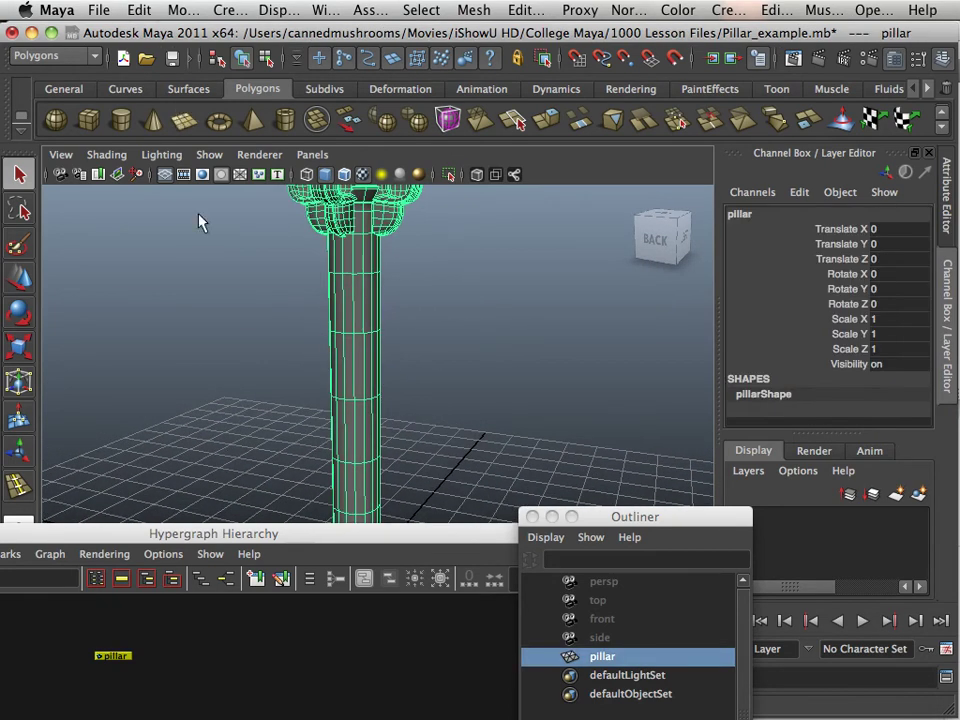
pyautogui.scroll(-3, 190, 371)
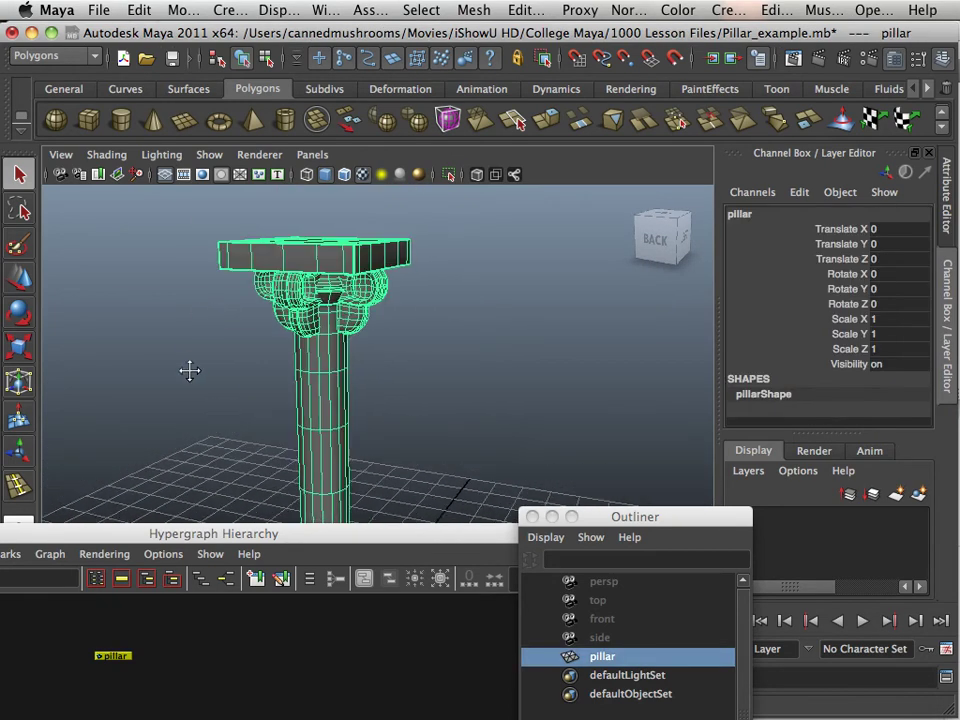
# Export the selected pillar in OBJexport format as pillar.obj in the 1000 Lesson Files folder, replacing the existing file.
pyautogui.click(100, 10)
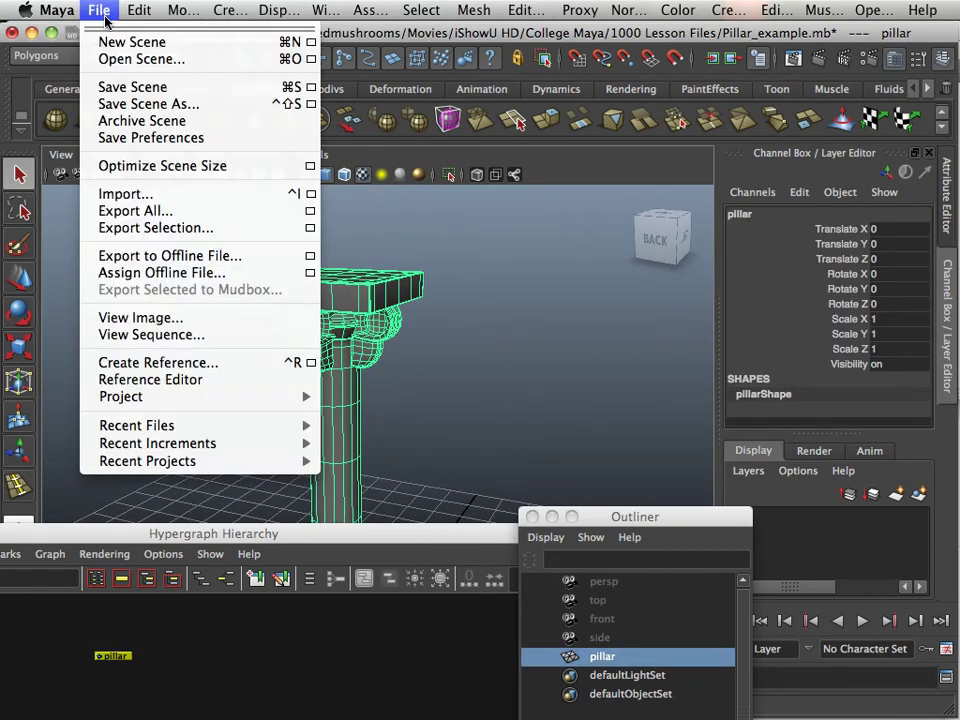
pyautogui.click(170, 231)
pyautogui.click(204, 272)
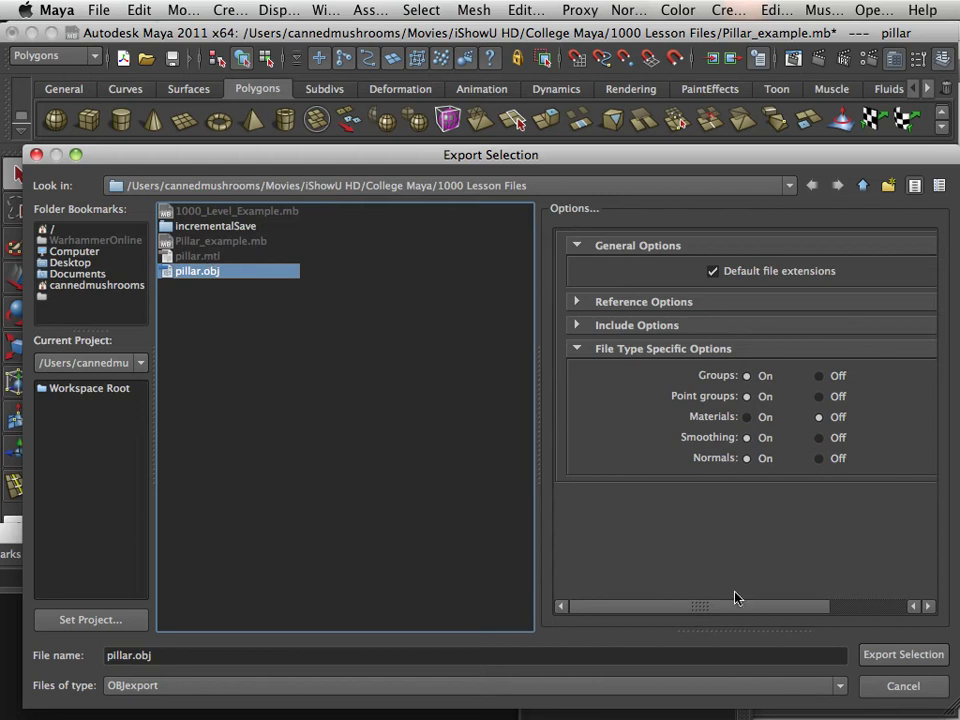
pyautogui.click(886, 654)
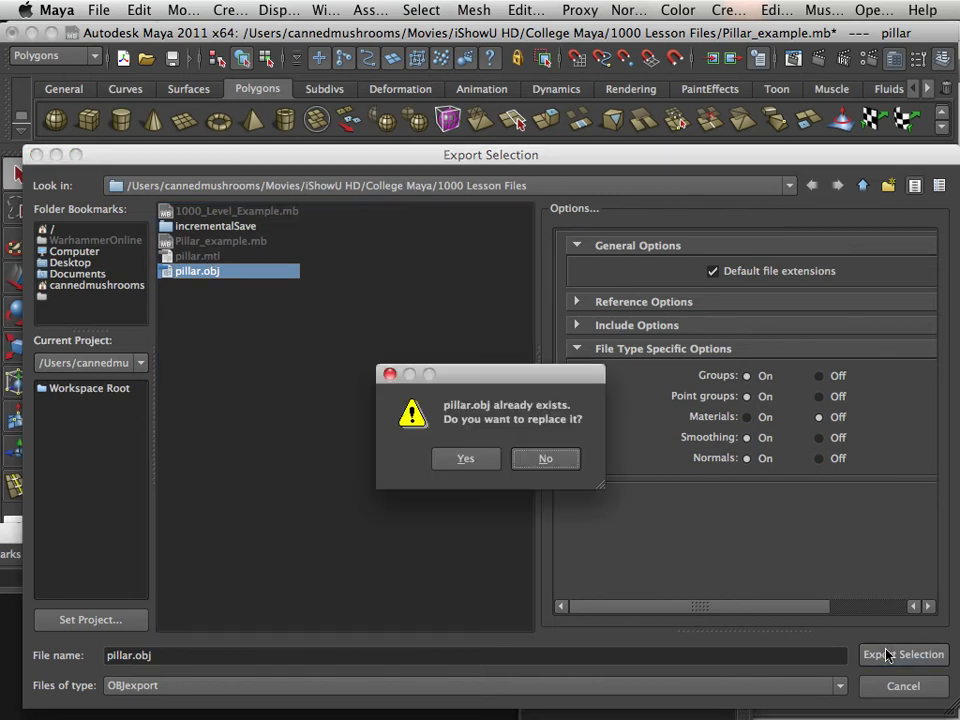
pyautogui.click(465, 463)
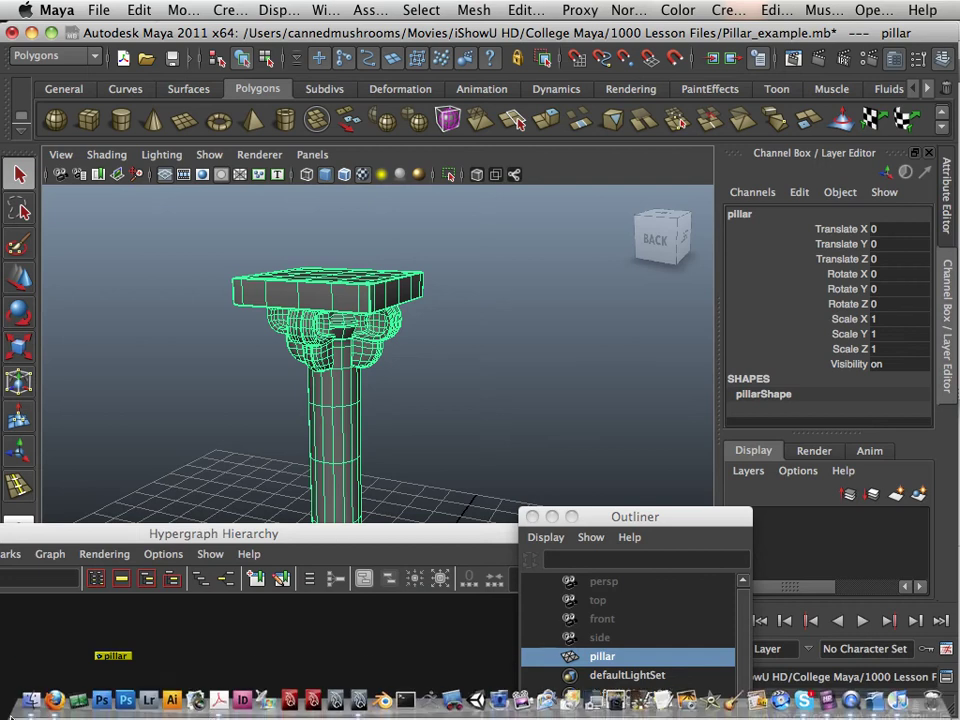
# Switch to Finder and open the 1000 Lesson Files folder inside College Maya.
pyautogui.click(32, 701)
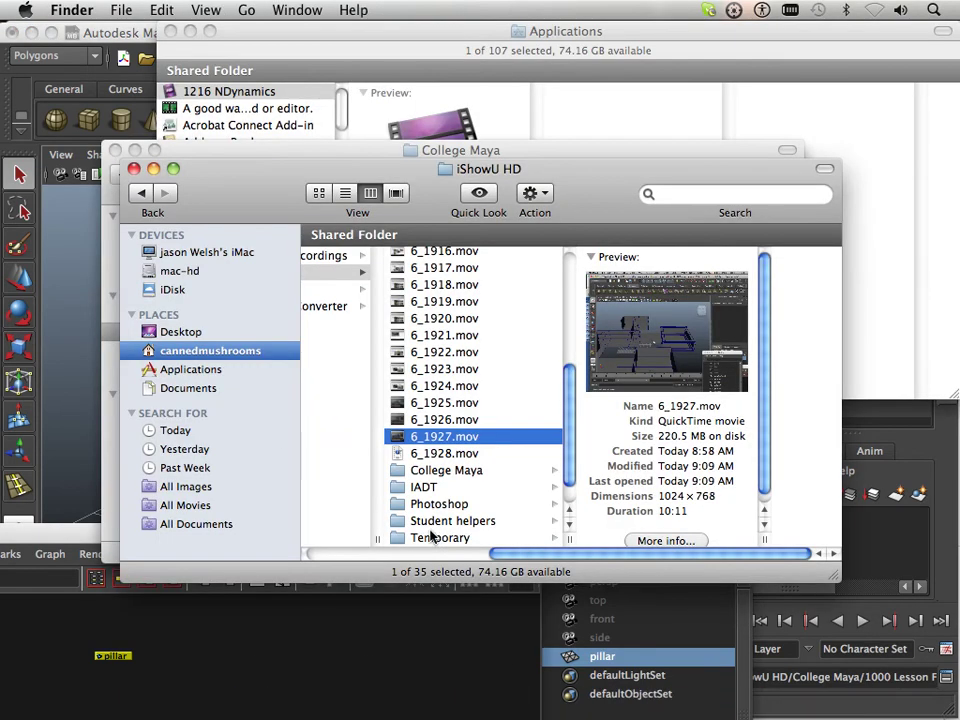
pyautogui.click(467, 474)
pyautogui.scroll(-15, 700, 430)
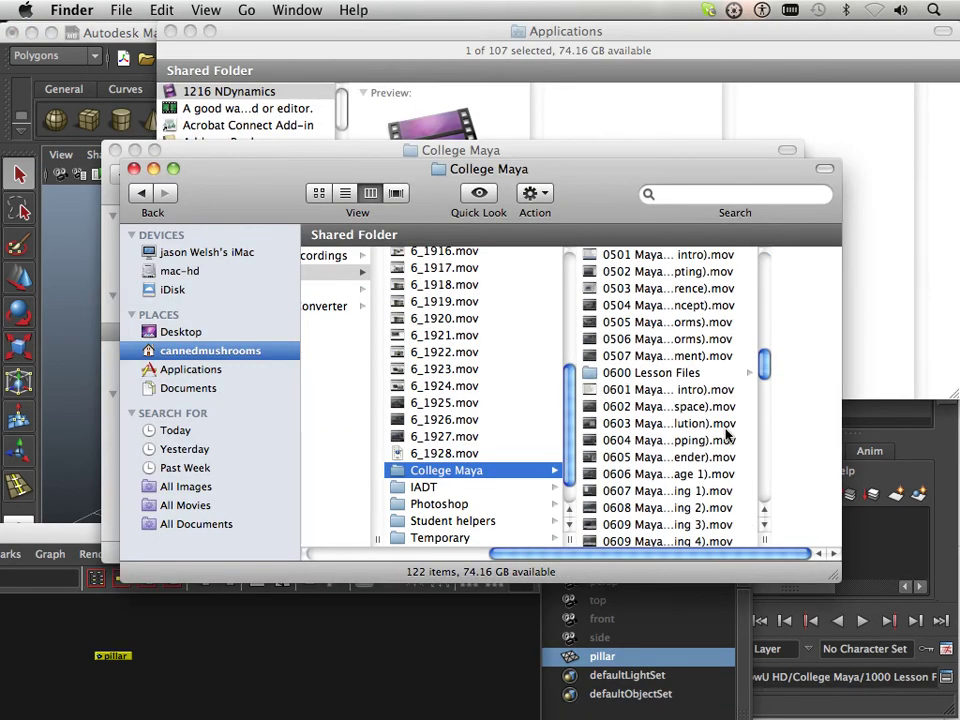
pyautogui.scroll(-6, 757, 421)
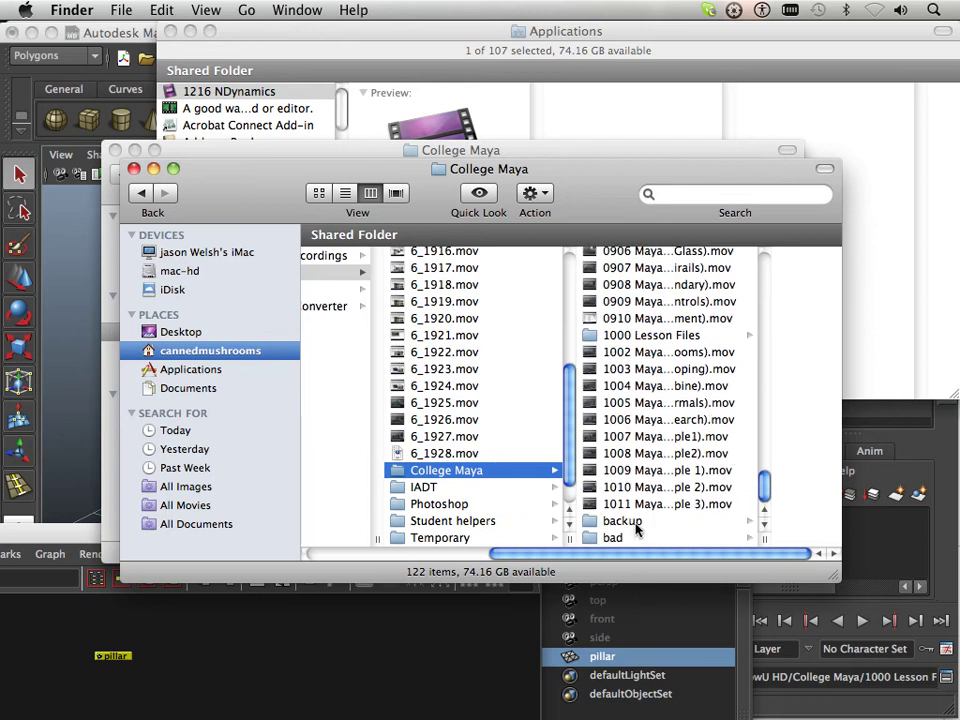
pyautogui.moveTo(636, 231); pyautogui.dragTo(494, 194)
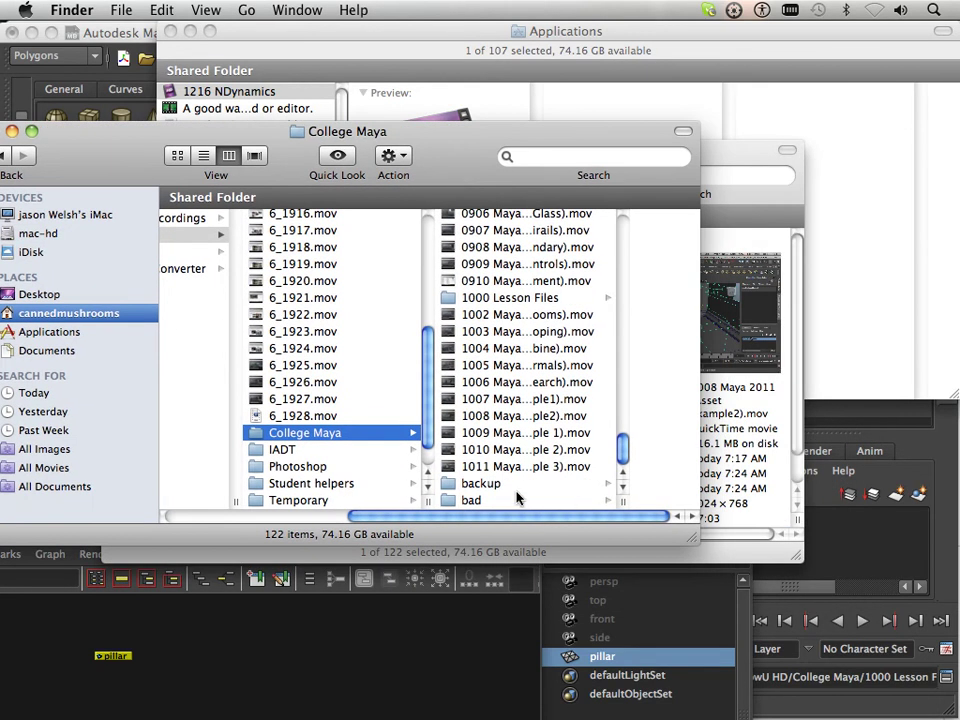
pyautogui.click(507, 300)
# Move the file pillar.mtl from the 1000 Lesson Files folder to the Trash.
pyautogui.click(553, 270)
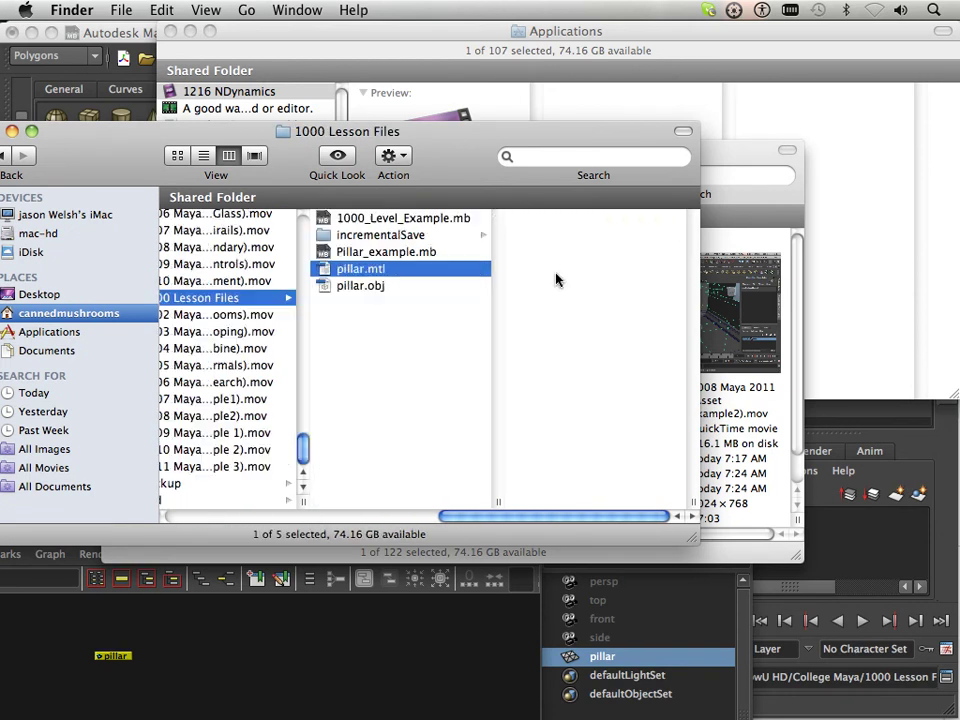
pyautogui.rightClick(322, 270)
pyautogui.moveTo(370, 298)
pyautogui.click(366, 326)
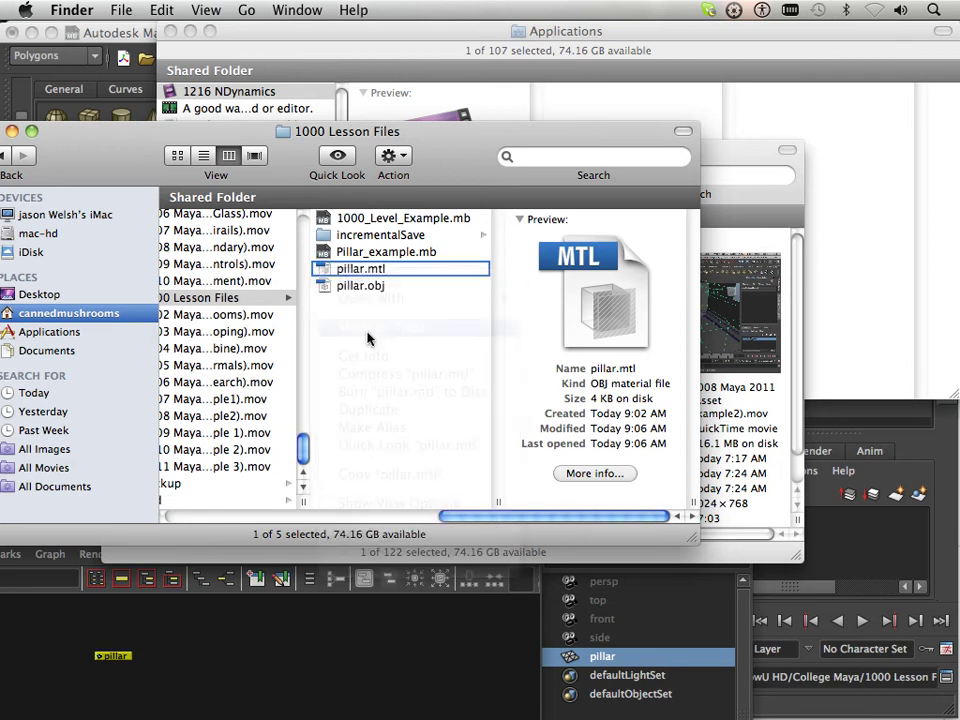
# Switch back to Maya and open the scene 1000_Level_Example.mb.
pyautogui.click(122, 38)
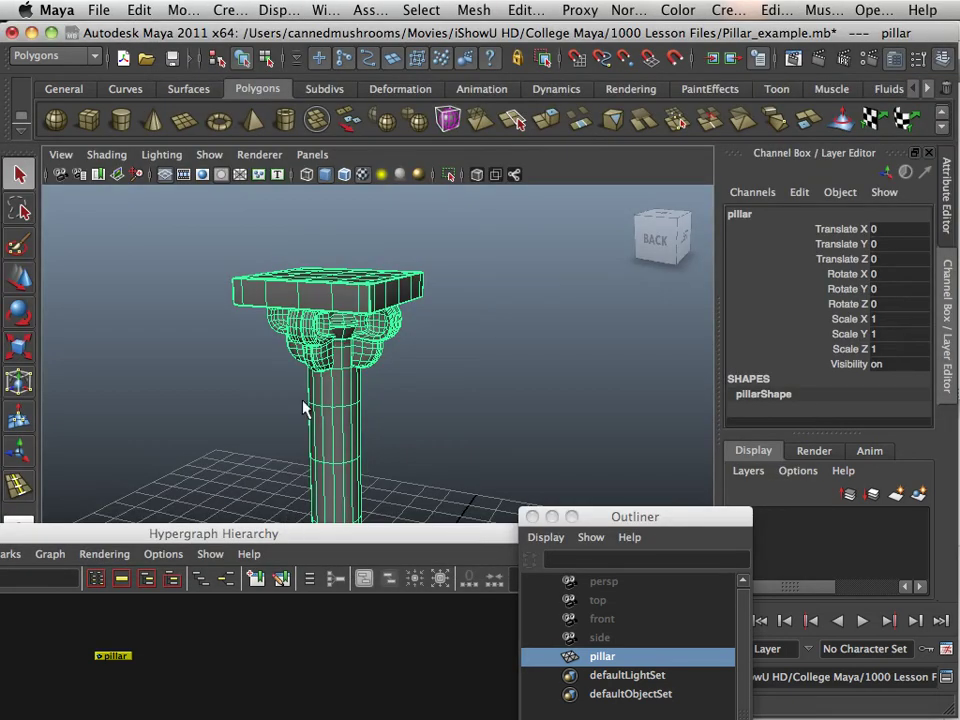
pyautogui.click(99, 10)
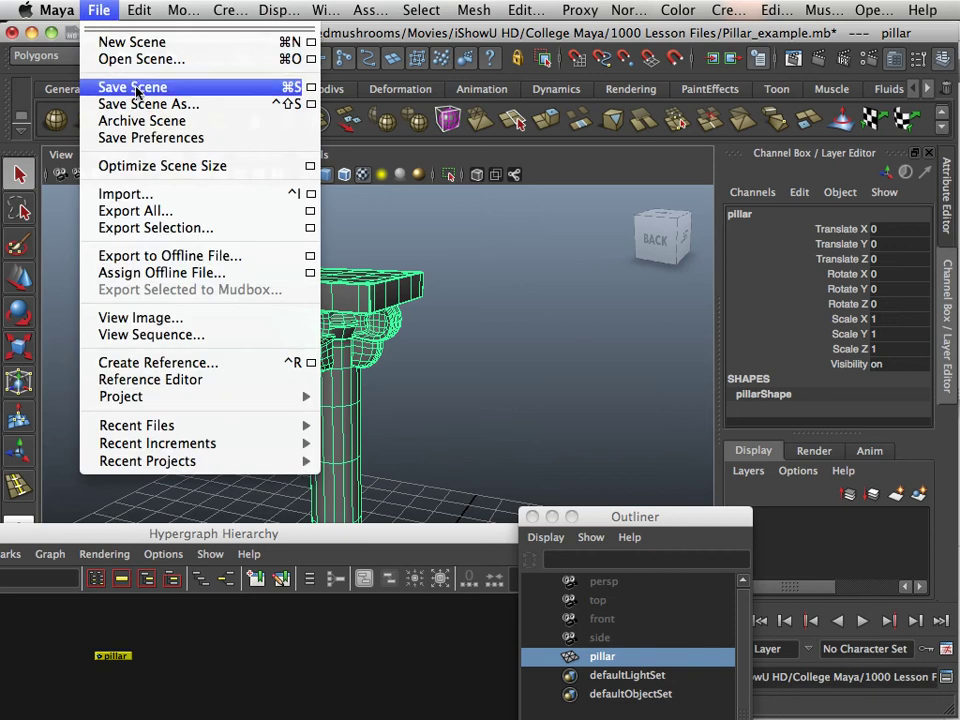
pyautogui.click(128, 60)
pyautogui.doubleClick(205, 212)
pyautogui.click(483, 410)
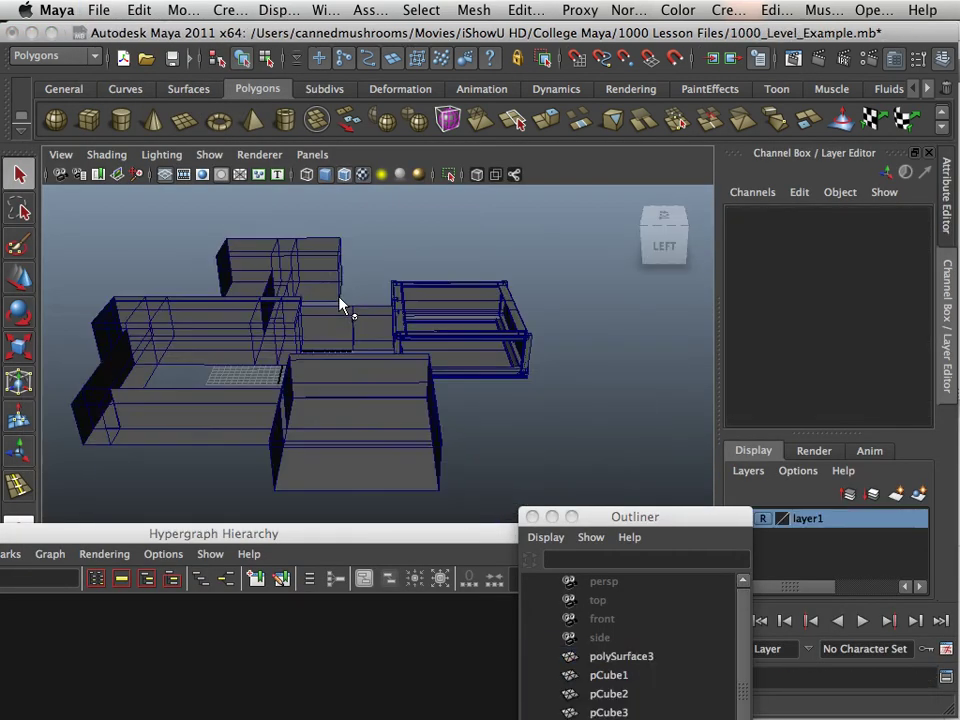
# Move the Outliner and Hypergraph Hierarchy windows clear of the level geometry.
pyautogui.scroll(-3, 340, 306)
pyautogui.moveTo(617, 514); pyautogui.dragTo(410, 672)
pyautogui.moveTo(434, 537); pyautogui.dragTo(264, 469)
# Examine the trimmed room's walls, floor, baseboards and corner posts from several angles.
pyautogui.keyDown('alt'); pyautogui.moveTo(264, 469); pyautogui.dragTo(431, 474, button='right'); pyautogui.keyUp('alt')
pyautogui.keyDown('alt'); pyautogui.moveTo(431, 474); pyautogui.dragTo(315, 431); pyautogui.keyUp('alt')
pyautogui.keyDown('alt'); pyautogui.moveTo(315, 431); pyautogui.dragTo(248, 401, button='middle'); pyautogui.keyUp('alt')
pyautogui.keyDown('alt'); pyautogui.moveTo(248, 401); pyautogui.dragTo(289, 426, button='right'); pyautogui.keyUp('alt')
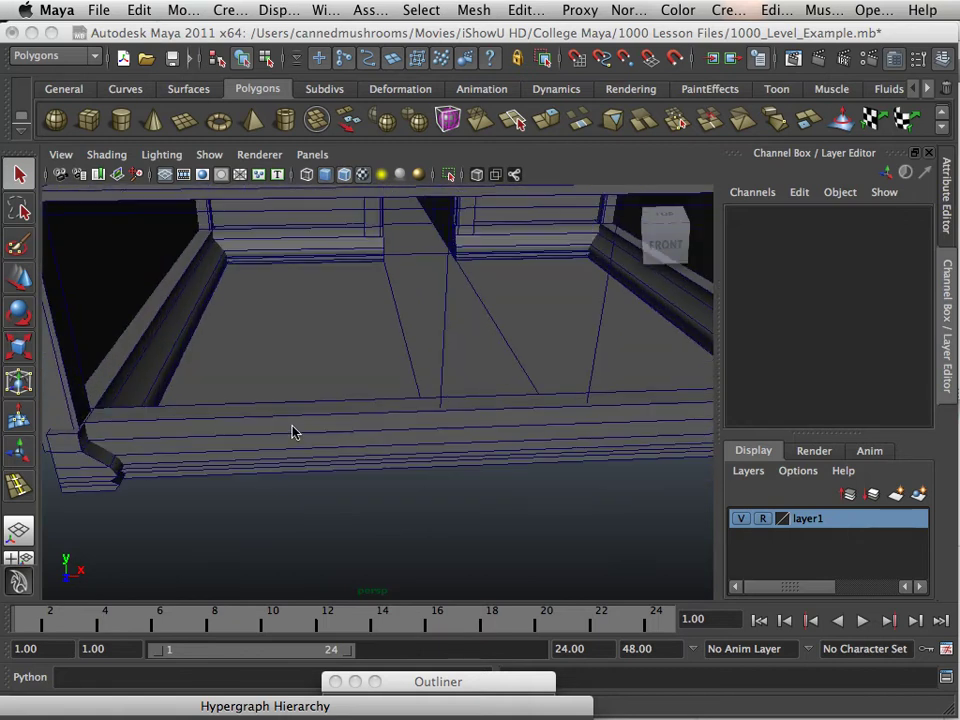
pyautogui.keyDown('alt'); pyautogui.moveTo(289, 426); pyautogui.dragTo(288, 460, button='middle'); pyautogui.keyUp('alt')
pyautogui.click(275, 463)
pyautogui.keyDown('alt'); pyautogui.moveTo(234, 381); pyautogui.dragTo(240, 441, button='middle'); pyautogui.keyUp('alt')
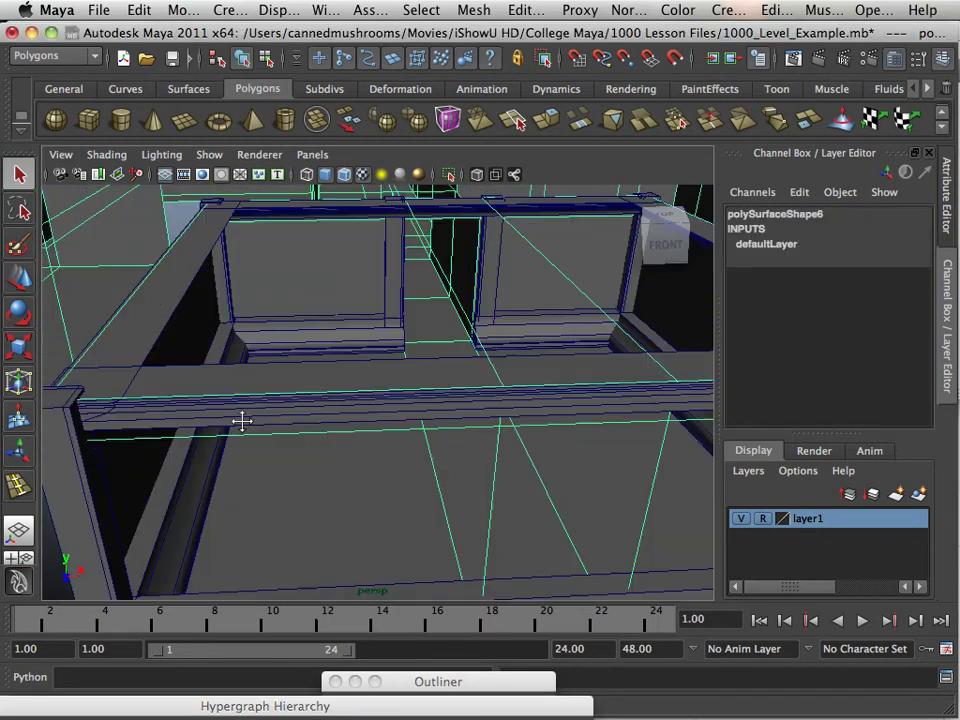
pyautogui.keyDown('alt'); pyautogui.moveTo(240, 441); pyautogui.dragTo(282, 326, button='right'); pyautogui.keyUp('alt')
pyautogui.click(306, 328)
pyautogui.keyDown('alt'); pyautogui.moveTo(306, 328); pyautogui.dragTo(292, 356); pyautogui.keyUp('alt')
pyautogui.keyDown('alt'); pyautogui.moveTo(292, 356); pyautogui.dragTo(219, 331, button='right'); pyautogui.keyUp('alt')
pyautogui.keyDown('alt'); pyautogui.moveTo(436, 354); pyautogui.dragTo(331, 357, button='middle'); pyautogui.keyUp('alt')
pyautogui.keyDown('alt'); pyautogui.moveTo(331, 357); pyautogui.dragTo(285, 371); pyautogui.keyUp('alt')
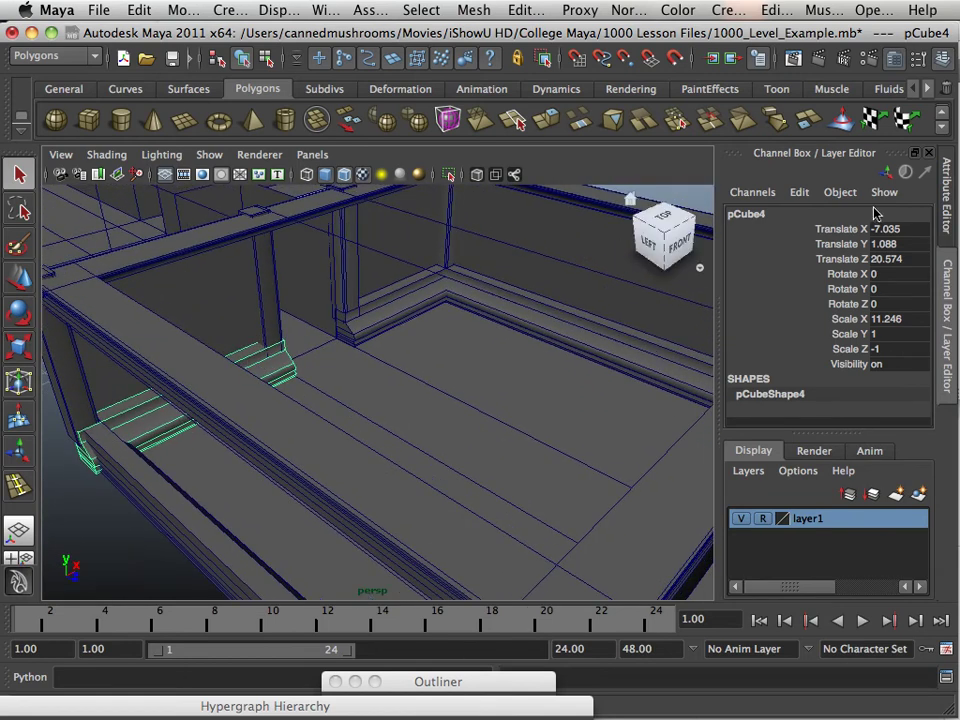
pyautogui.keyDown('alt'); pyautogui.moveTo(450, 326); pyautogui.dragTo(339, 306); pyautogui.keyUp('alt')
pyautogui.click(357, 335)
pyautogui.keyDown('alt'); pyautogui.moveTo(339, 306); pyautogui.dragTo(455, 367, button='right'); pyautogui.keyUp('alt')
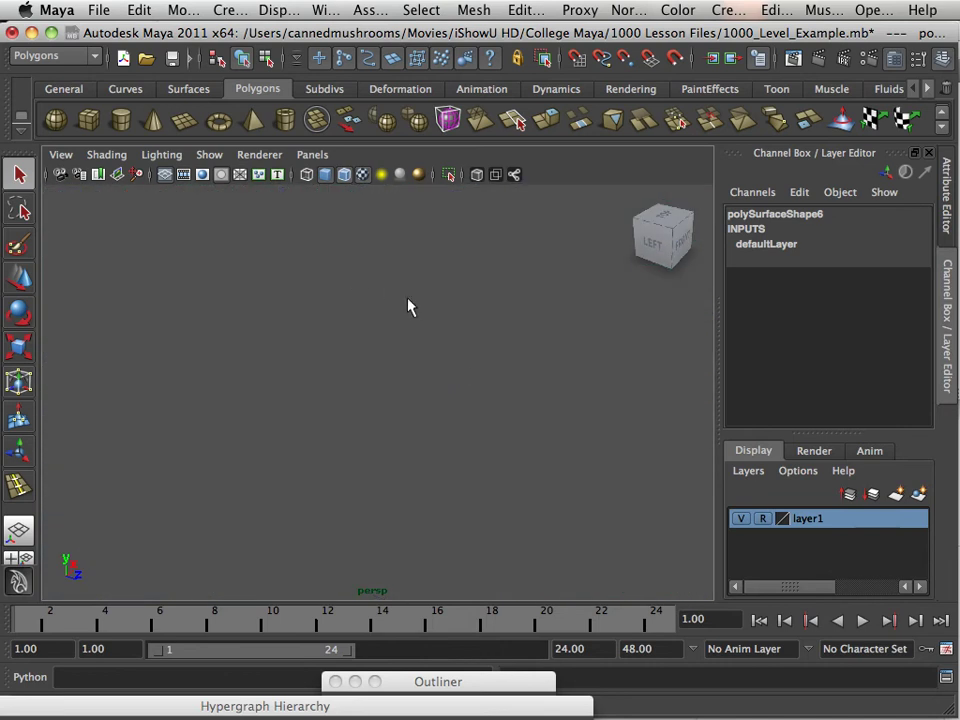
pyautogui.keyDown('alt'); pyautogui.moveTo(543, 330); pyautogui.dragTo(399, 311, button='right'); pyautogui.keyUp('alt')
pyautogui.keyDown('alt'); pyautogui.moveTo(399, 311); pyautogui.dragTo(390, 347); pyautogui.keyUp('alt')
pyautogui.keyDown('alt'); pyautogui.moveTo(390, 347); pyautogui.dragTo(324, 343, button='middle'); pyautogui.keyUp('alt')
pyautogui.keyDown('alt'); pyautogui.moveTo(324, 343); pyautogui.dragTo(240, 292); pyautogui.keyUp('alt')
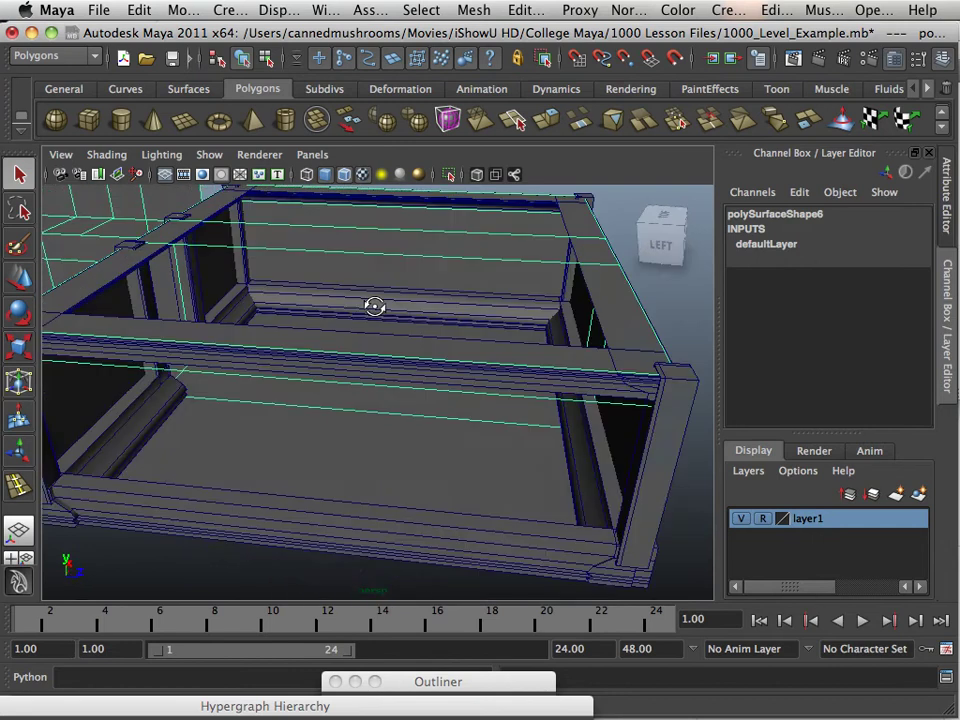
pyautogui.keyDown('alt'); pyautogui.moveTo(392, 311); pyautogui.dragTo(372, 308); pyautogui.keyUp('alt')
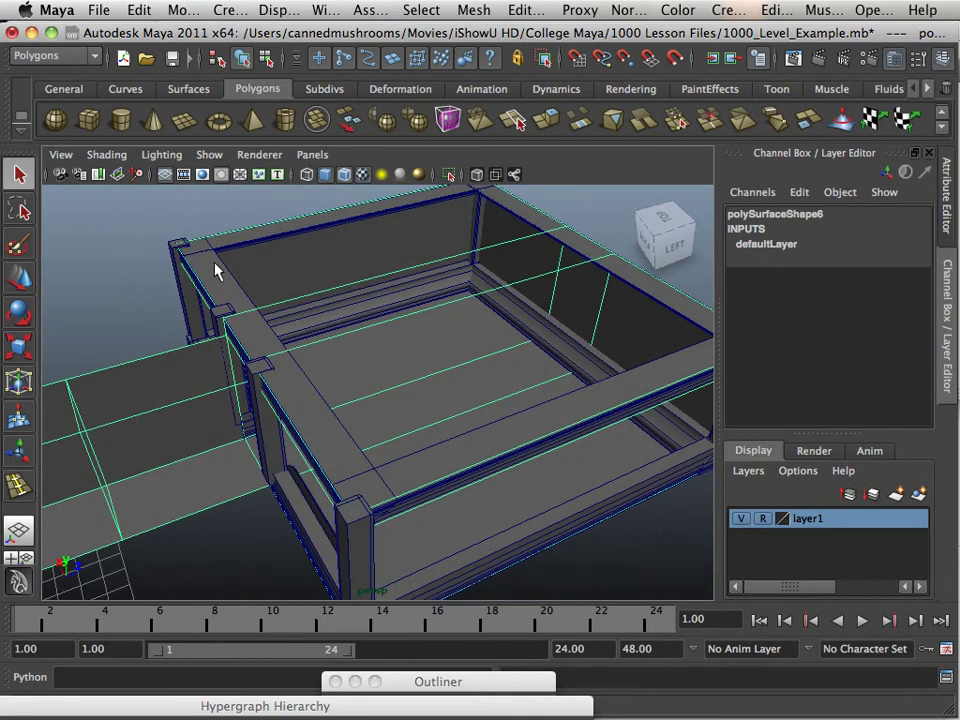
# Import pillar.obj into the level scene and frame the rooms around the origin.
pyautogui.click(100, 12)
pyautogui.click(150, 194)
pyautogui.doubleClick(189, 261)
pyautogui.keyDown('alt'); pyautogui.moveTo(302, 389); pyautogui.dragTo(81, 366, button='right'); pyautogui.keyUp('alt')
pyautogui.keyDown('alt'); pyautogui.moveTo(117, 394); pyautogui.dragTo(258, 362, button='middle'); pyautogui.keyUp('alt')
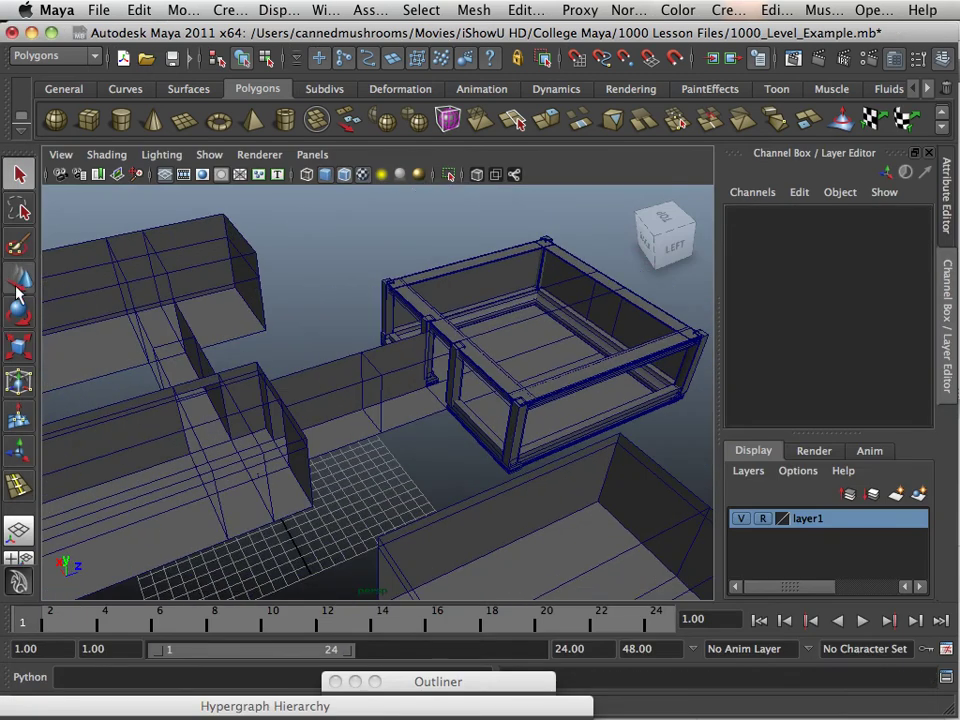
# Select the imported pillar:pillar mesh in the Outliner and move that window clear of the rooms.
pyautogui.click(425, 681)
pyautogui.scroll(-3, 527, 458)
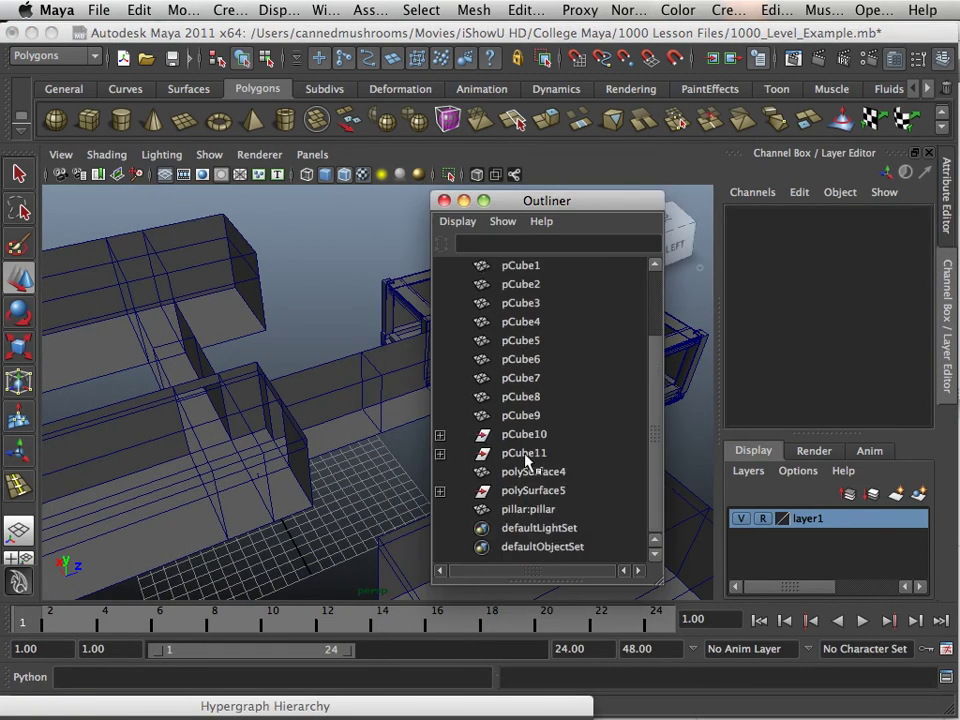
pyautogui.click(530, 511)
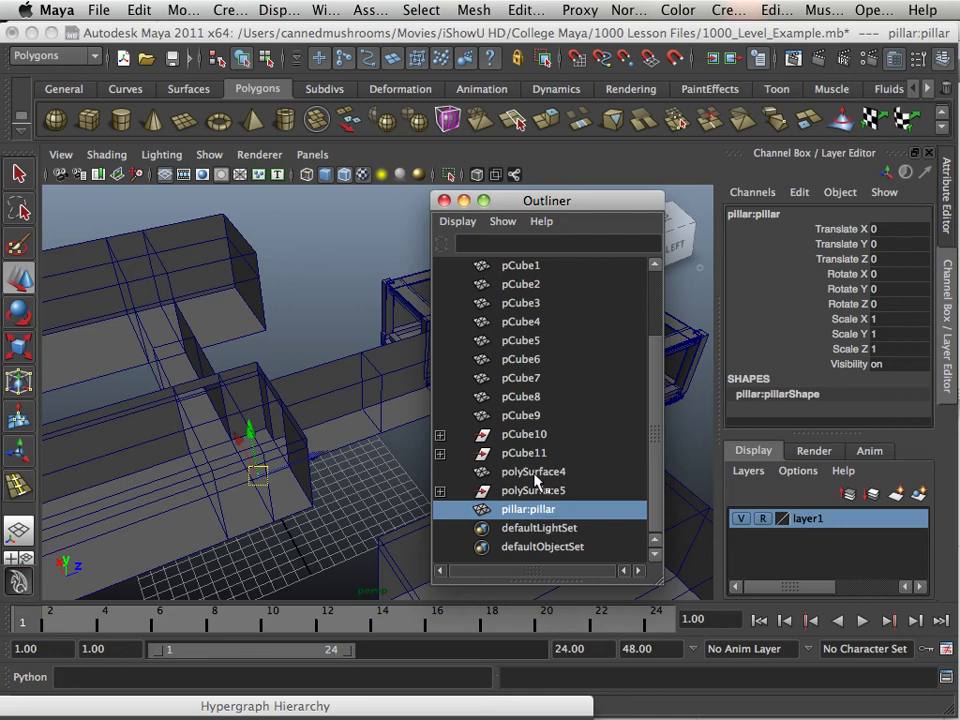
pyautogui.moveTo(476, 201); pyautogui.dragTo(456, 536)
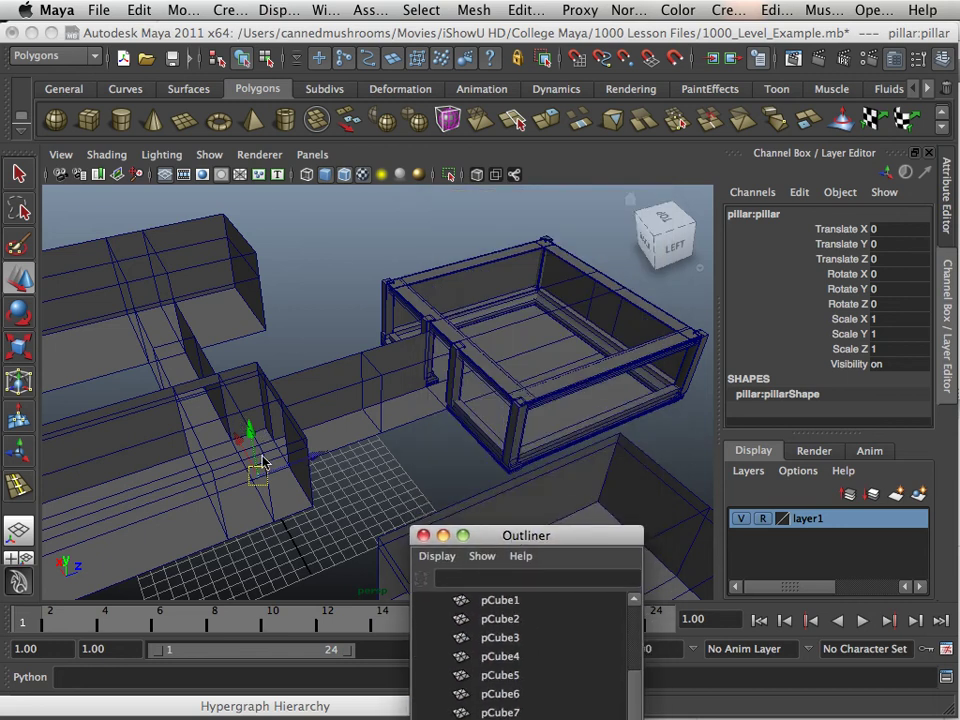
# Scale the pillar uniformly to about 34.04 and move it into the trimmed room at Translate Z about 29.06.
pyautogui.click(26, 349)
pyautogui.moveTo(272, 484); pyautogui.dragTo(361, 504)
pyautogui.click(26, 280)
pyautogui.moveTo(318, 453); pyautogui.dragTo(565, 415, button='middle')
# Raise the pillar in the side view to Translate Y about 0.579 so its base rests on the room's floor.
pyautogui.press('space')
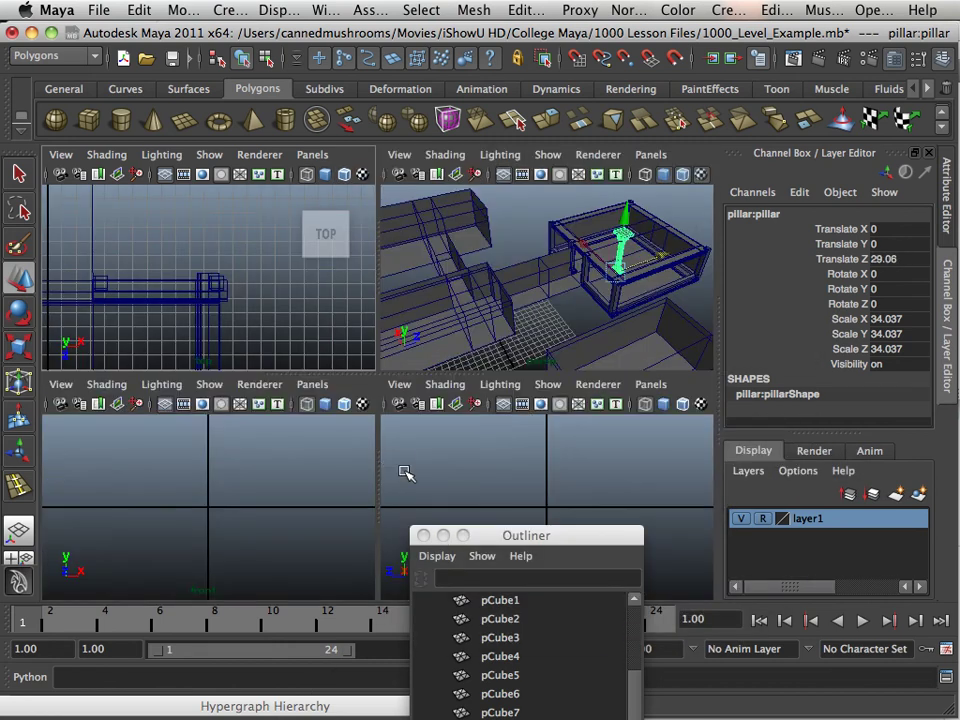
pyautogui.press('space')
pyautogui.press('f')
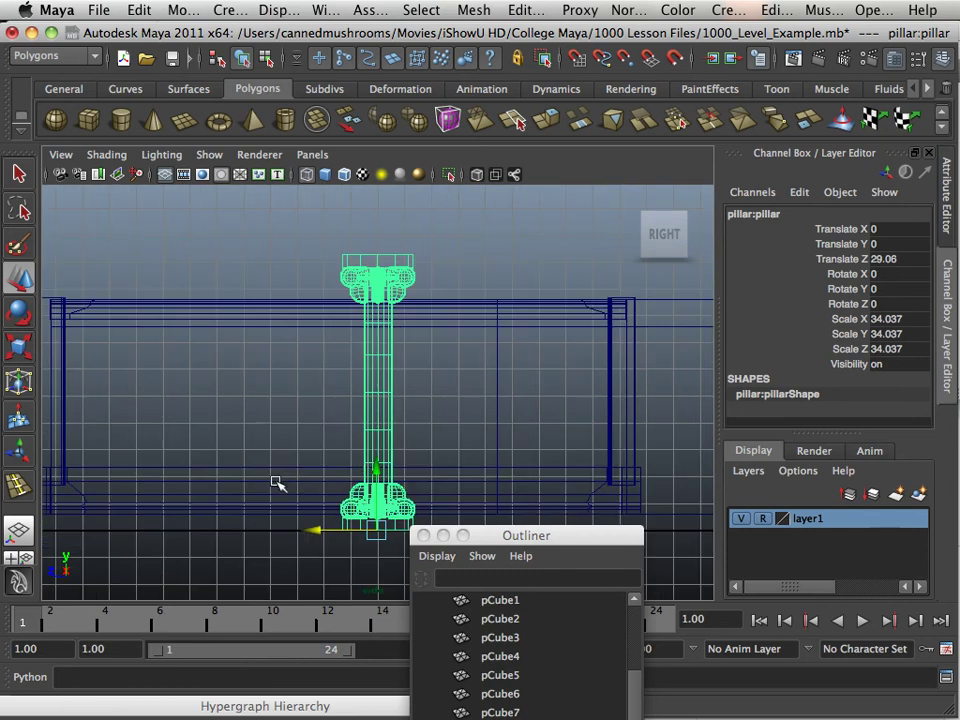
pyautogui.keyDown('alt'); pyautogui.moveTo(259, 420); pyautogui.dragTo(356, 466, button='right'); pyautogui.keyUp('alt')
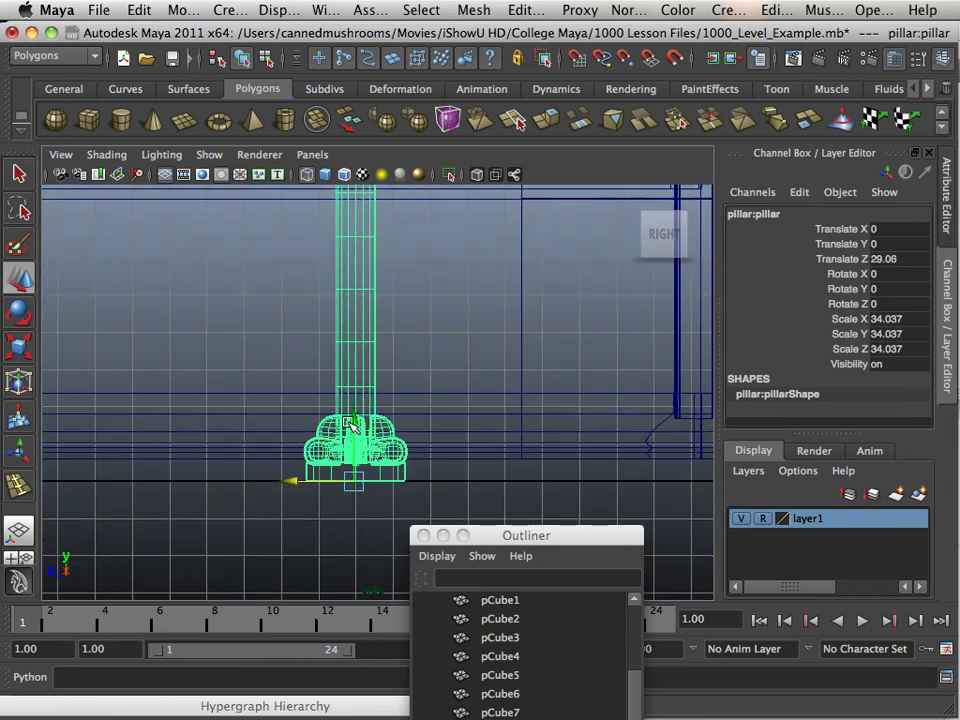
pyautogui.moveTo(352, 423)
pyautogui.mouseDown()
pyautogui.moveTo(356, 392)
pyautogui.moveTo(357, 400)
pyautogui.mouseUp()
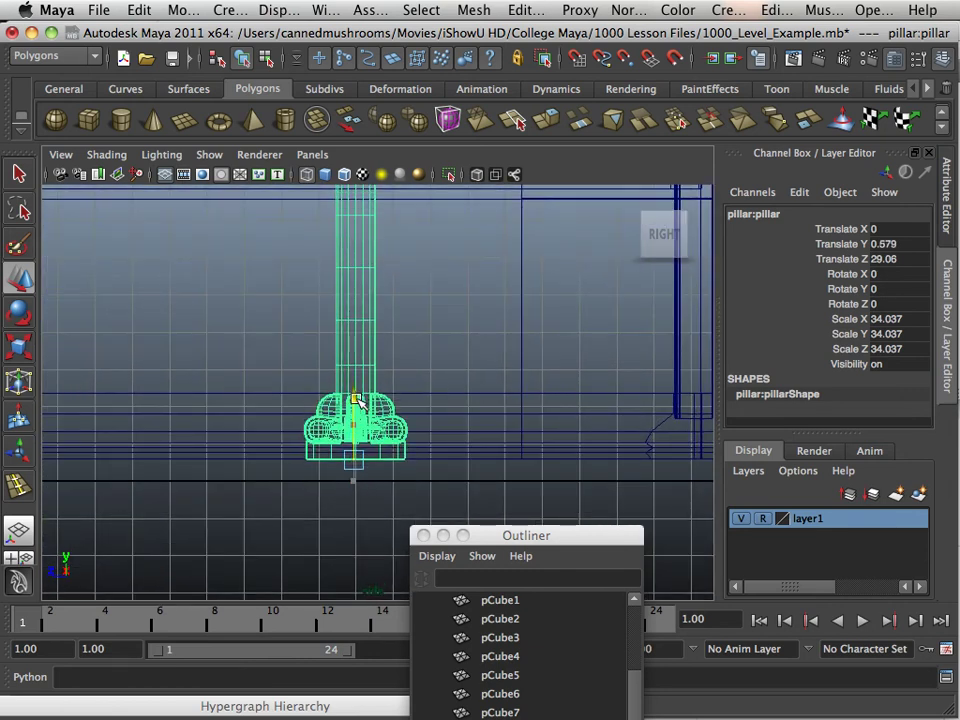
pyautogui.keyDown('alt'); pyautogui.moveTo(356, 400); pyautogui.dragTo(184, 447, button='right'); pyautogui.keyUp('alt')
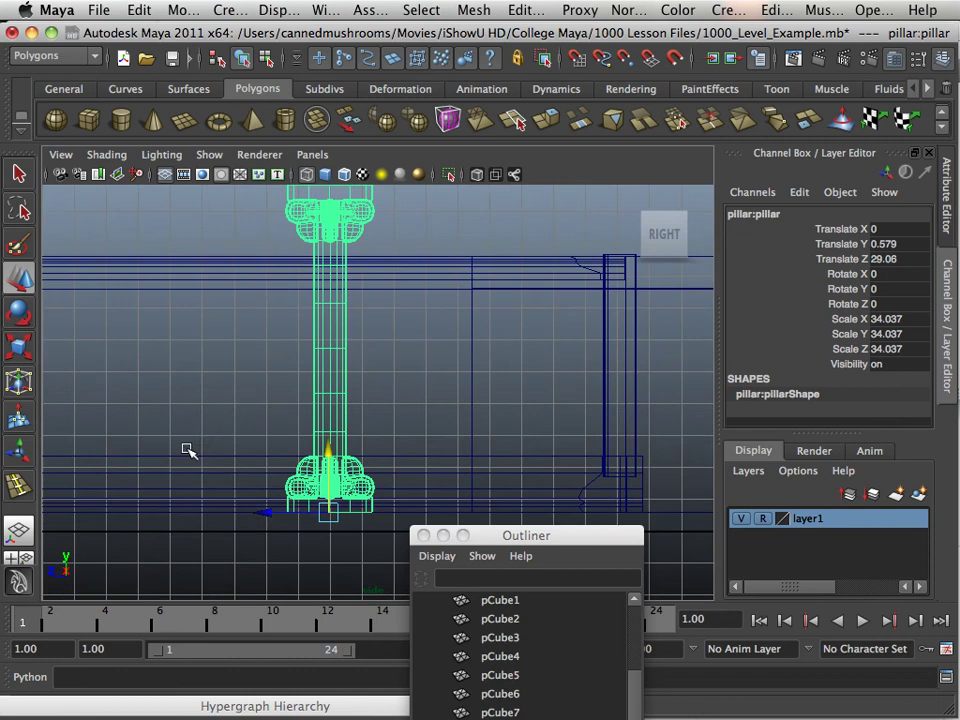
# Scale the pillar down uniformly to about 26.65 and check its height from inside the room.
pyautogui.click(20, 382)
pyautogui.moveTo(326, 513); pyautogui.dragTo(256, 508)
pyautogui.press('space')
pyautogui.press('space')
pyautogui.keyDown('alt'); pyautogui.moveTo(504, 349); pyautogui.dragTo(558, 318); pyautogui.keyUp('alt')
pyautogui.keyDown('alt'); pyautogui.moveTo(422, 352); pyautogui.dragTo(392, 399); pyautogui.keyUp('alt')
pyautogui.keyDown('alt'); pyautogui.moveTo(392, 399); pyautogui.dragTo(576, 497, button='right'); pyautogui.keyUp('alt')
pyautogui.keyDown('alt'); pyautogui.moveTo(330, 420); pyautogui.dragTo(512, 443, button='right'); pyautogui.keyUp('alt')
pyautogui.keyDown('alt'); pyautogui.moveTo(512, 443); pyautogui.dragTo(527, 429); pyautogui.keyUp('alt')
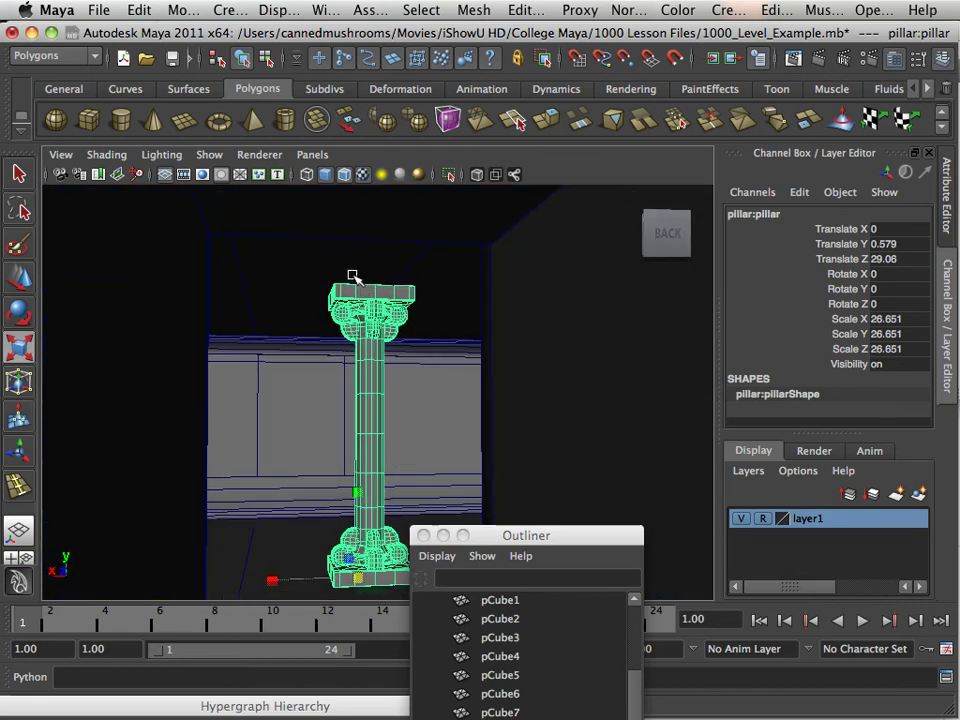
# Move the pillar toward the room's far corner, to Translate X about 6.82 and Translate Z about 35.69.
pyautogui.keyDown('alt'); pyautogui.moveTo(328, 431); pyautogui.dragTo(162, 461); pyautogui.keyUp('alt')
pyautogui.keyDown('alt'); pyautogui.moveTo(162, 461); pyautogui.dragTo(261, 322, button='right'); pyautogui.keyUp('alt')
pyautogui.keyDown('alt'); pyautogui.moveTo(261, 322); pyautogui.dragTo(225, 439, button='middle'); pyautogui.keyUp('alt')
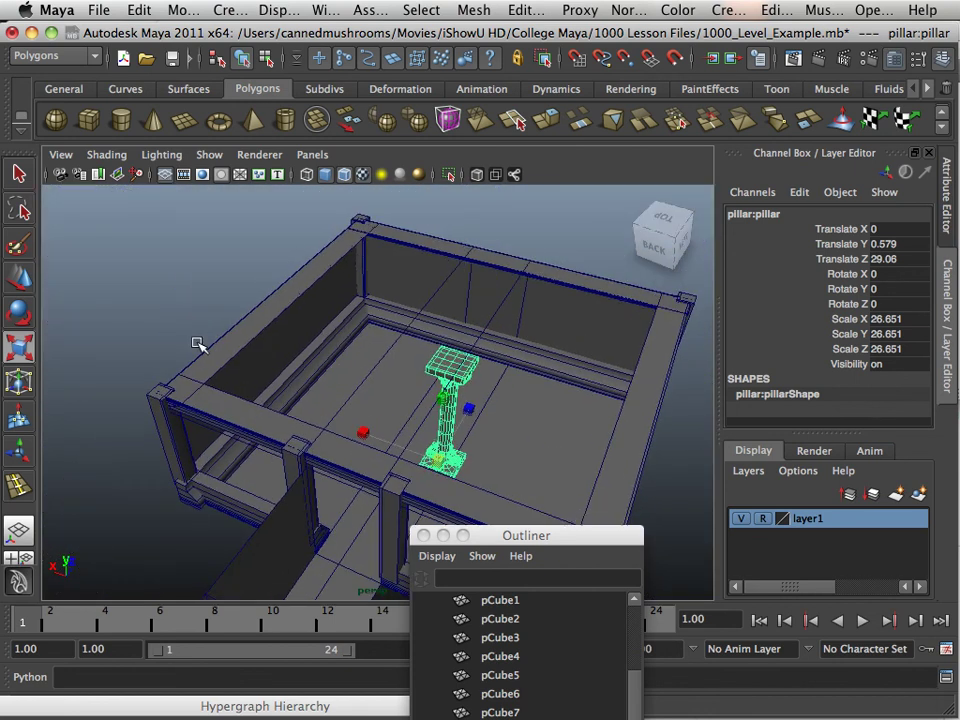
pyautogui.click(22, 280)
pyautogui.moveTo(397, 443); pyautogui.dragTo(293, 410)
pyautogui.moveTo(383, 381); pyautogui.dragTo(439, 347)
# Duplicate the pillar and slide the copy across the room to Translate X about -5.24.
pyautogui.hotkey('ctrl', 'd')
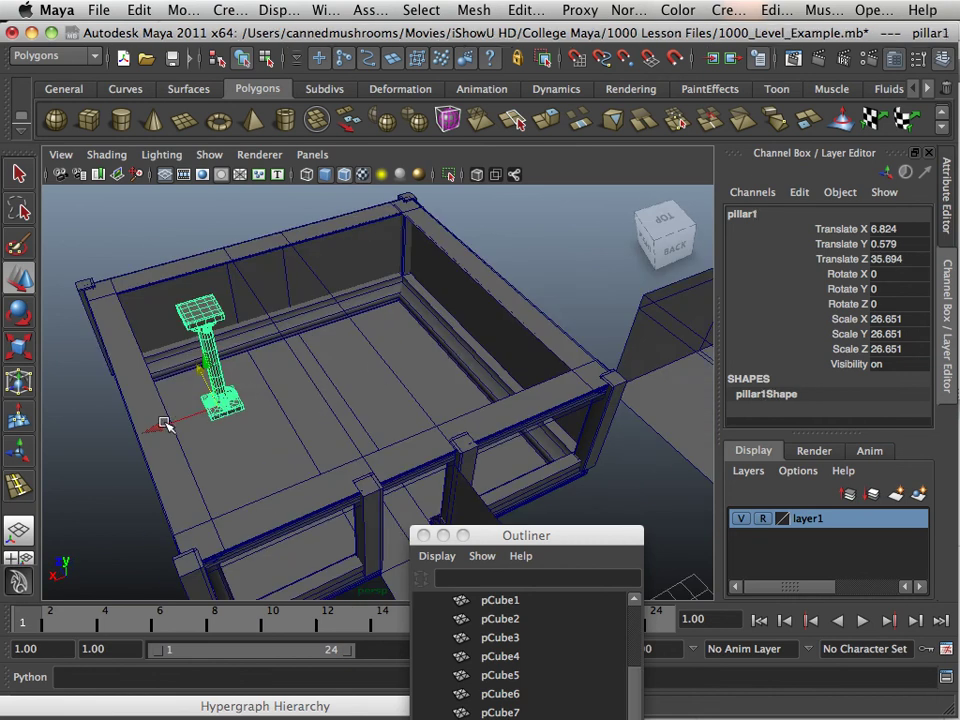
pyautogui.moveTo(165, 421); pyautogui.dragTo(337, 375)
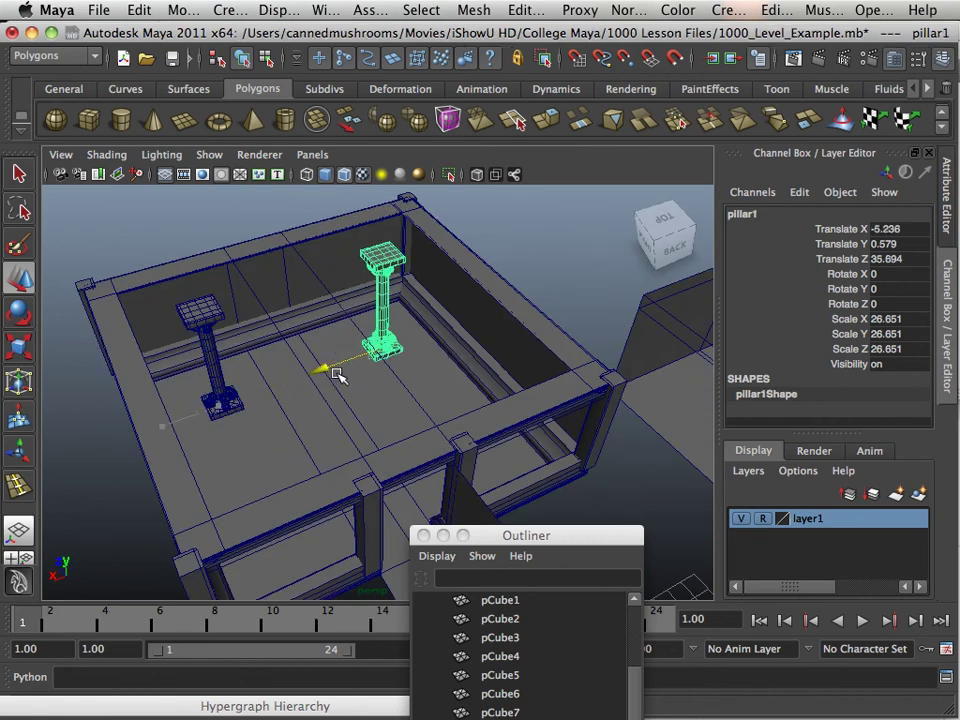
# Examine both pillars' placement against the room's walls and baseboards, leaving the original pillar selected.
pyautogui.keyDown('shift'); pyautogui.click(200, 323); pyautogui.keyUp('shift')
pyautogui.keyDown('alt'); pyautogui.moveTo(229, 411); pyautogui.dragTo(203, 373); pyautogui.keyUp('alt')
pyautogui.keyDown('alt'); pyautogui.moveTo(203, 373); pyautogui.dragTo(345, 484, button='right'); pyautogui.keyUp('alt')
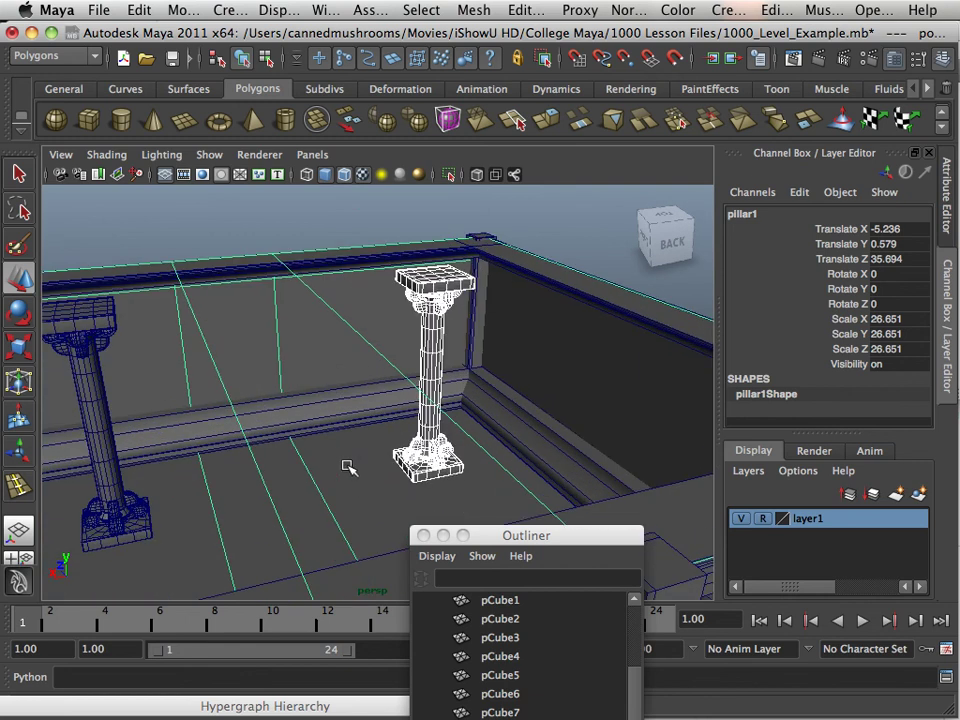
pyautogui.click(347, 466)
pyautogui.keyDown('alt'); pyautogui.moveTo(385, 463); pyautogui.dragTo(348, 434); pyautogui.keyUp('alt')
pyautogui.keyDown('alt'); pyautogui.moveTo(364, 480); pyautogui.dragTo(317, 388); pyautogui.keyUp('alt')
pyautogui.keyDown('alt'); pyautogui.moveTo(317, 388); pyautogui.dragTo(369, 330, button='middle'); pyautogui.keyUp('alt')
pyautogui.keyDown('alt'); pyautogui.moveTo(368, 330); pyautogui.dragTo(302, 432); pyautogui.keyUp('alt')
pyautogui.click(302, 432)
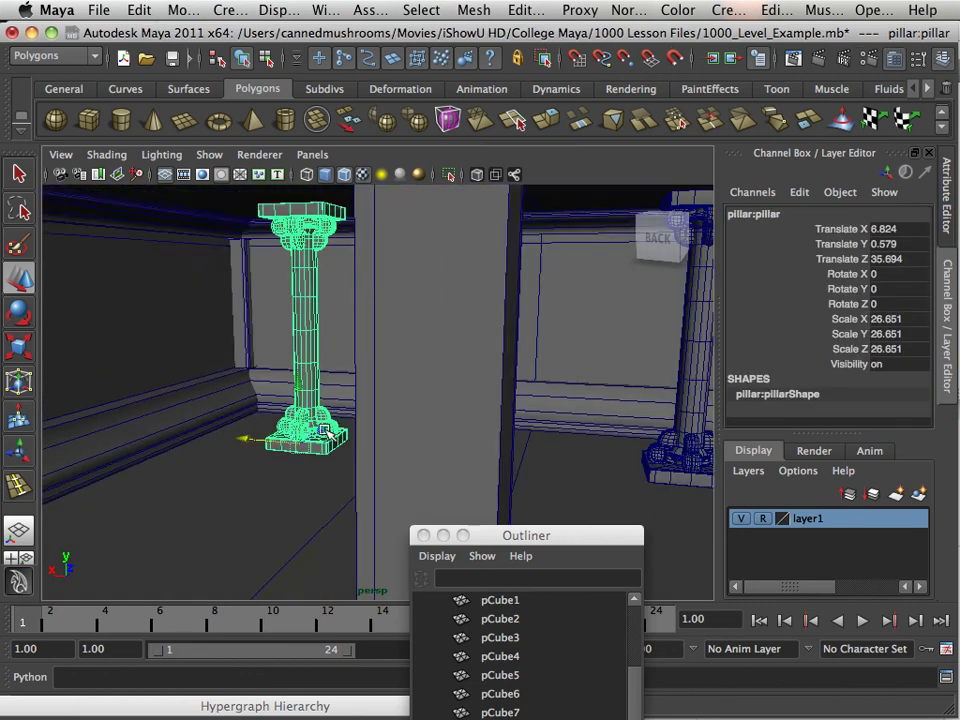
pyautogui.click(379, 401)
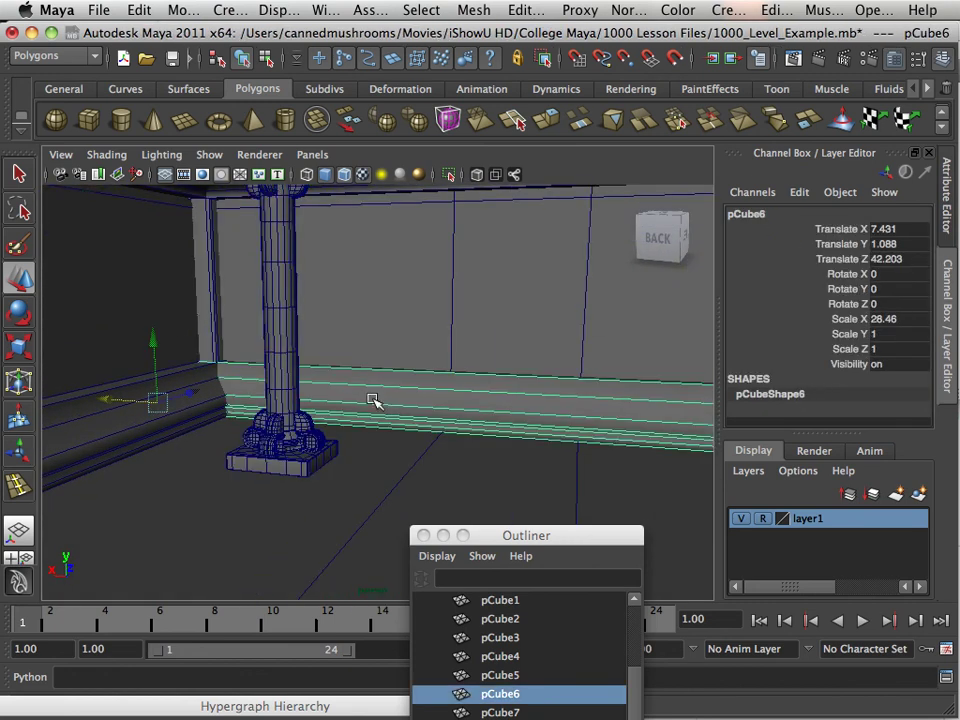
pyautogui.click(300, 386)
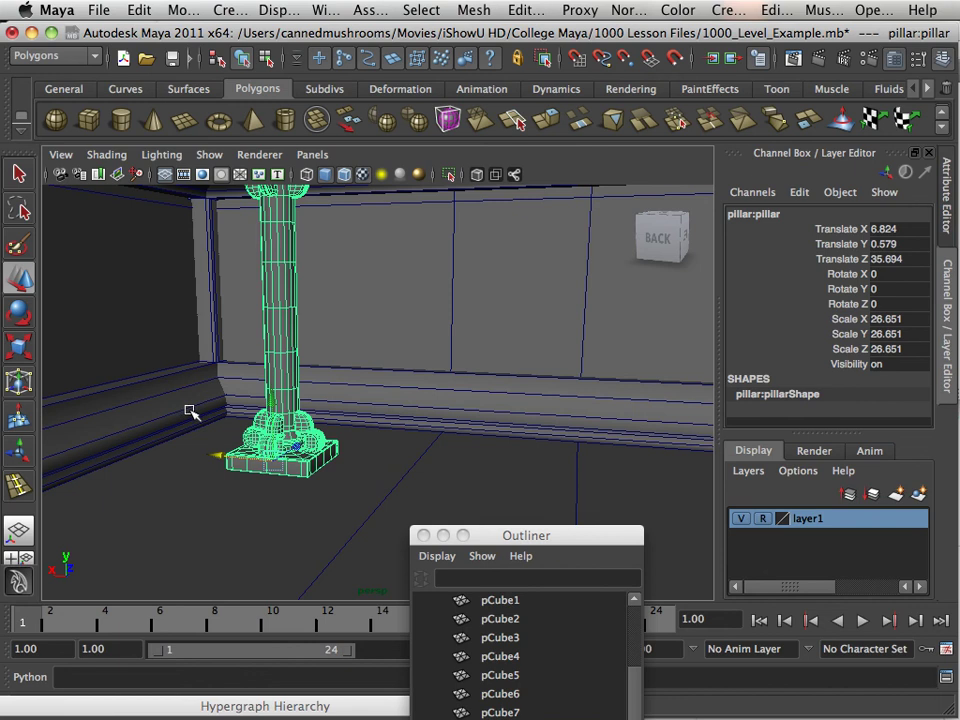
pyautogui.keyDown('alt'); pyautogui.moveTo(288, 428); pyautogui.dragTo(182, 362); pyautogui.keyUp('alt')
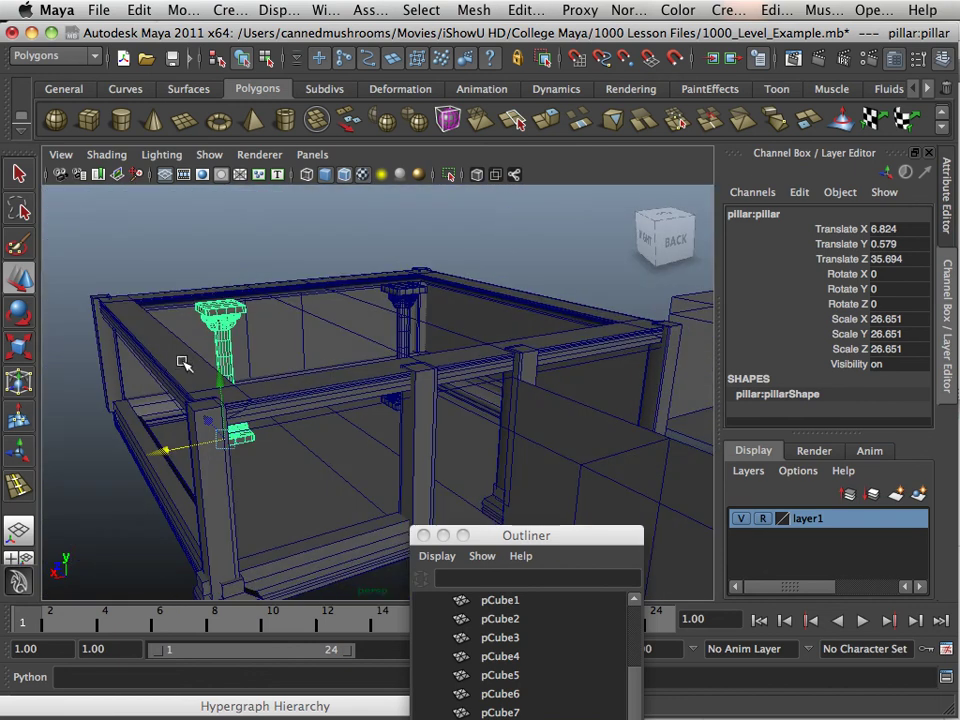